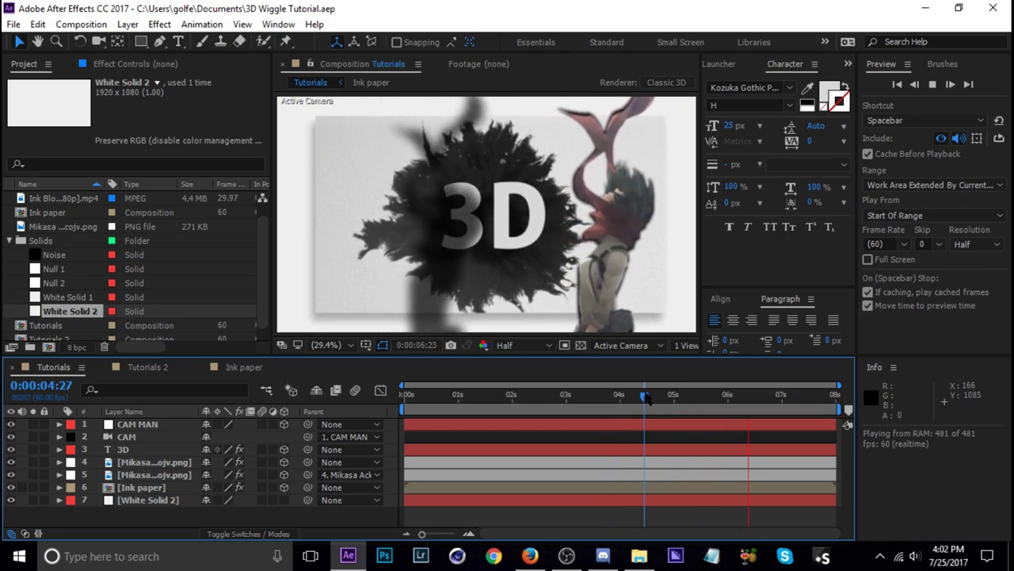
Add White Solid 3 from the Project panel as a layer in Tutorials 2.
mouse_move(646, 396)
mouse_down()
mouse_move(582, 400)
mouse_move(638, 407)
mouse_up()
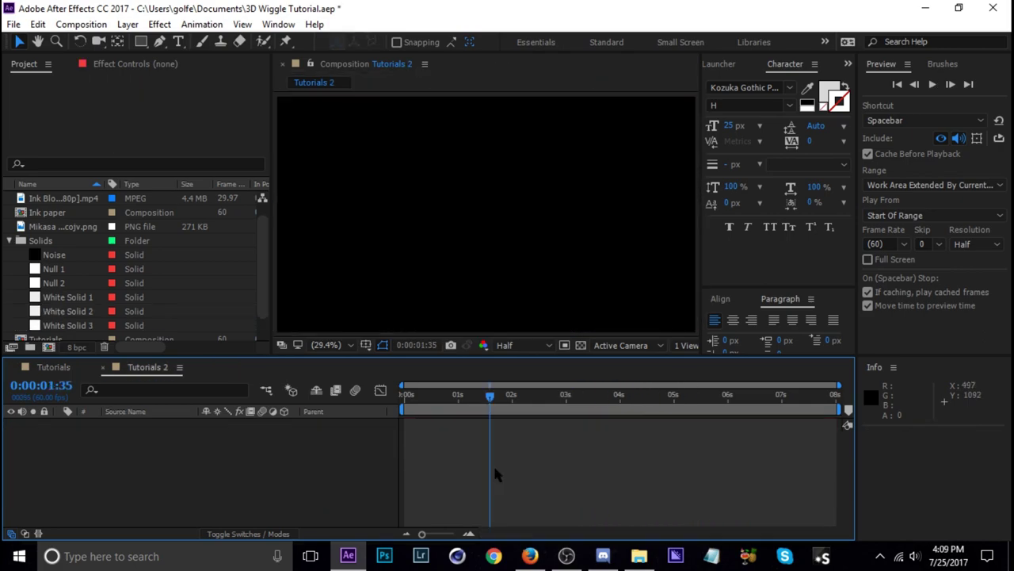
drag(492, 398, 531, 400)
drag(527, 425, 523, 420)
scroll(157, 304, down, 2)
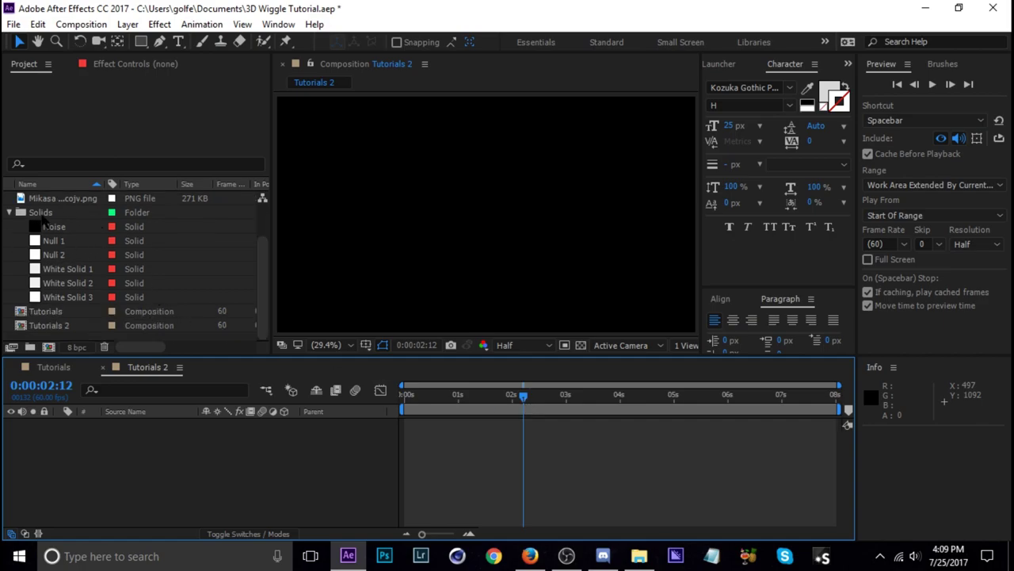
drag(68, 298, 222, 488)
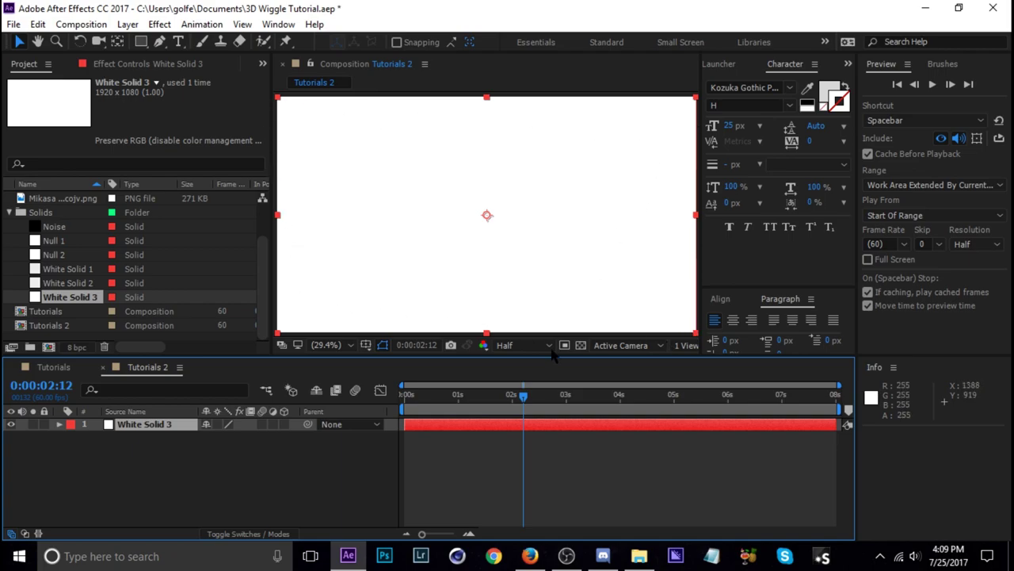
Duplicate the White Solid 3 layer and scale the top copy to 72%.
click(515, 438)
click(542, 401)
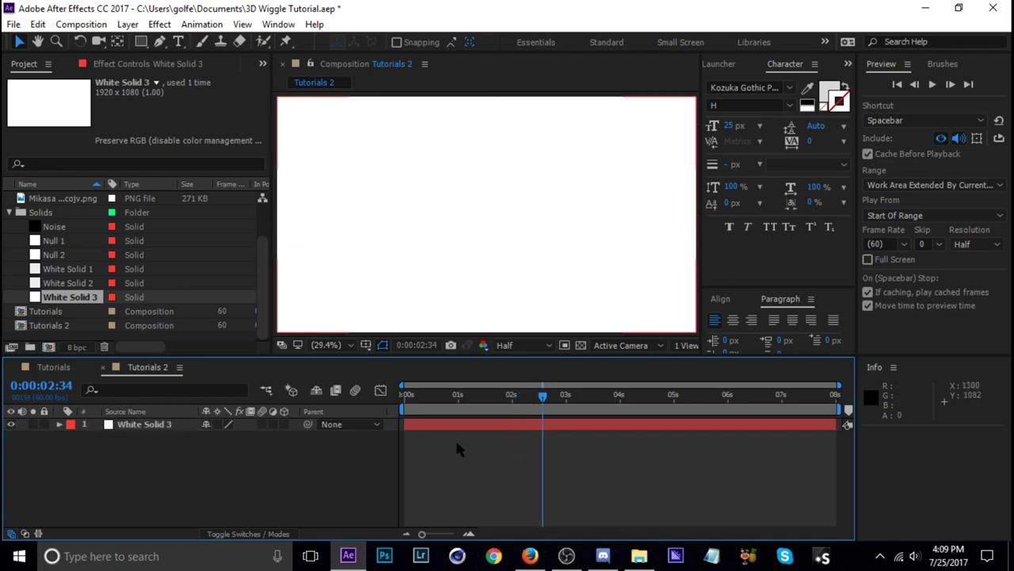
click(165, 432)
key(ctrl+d)
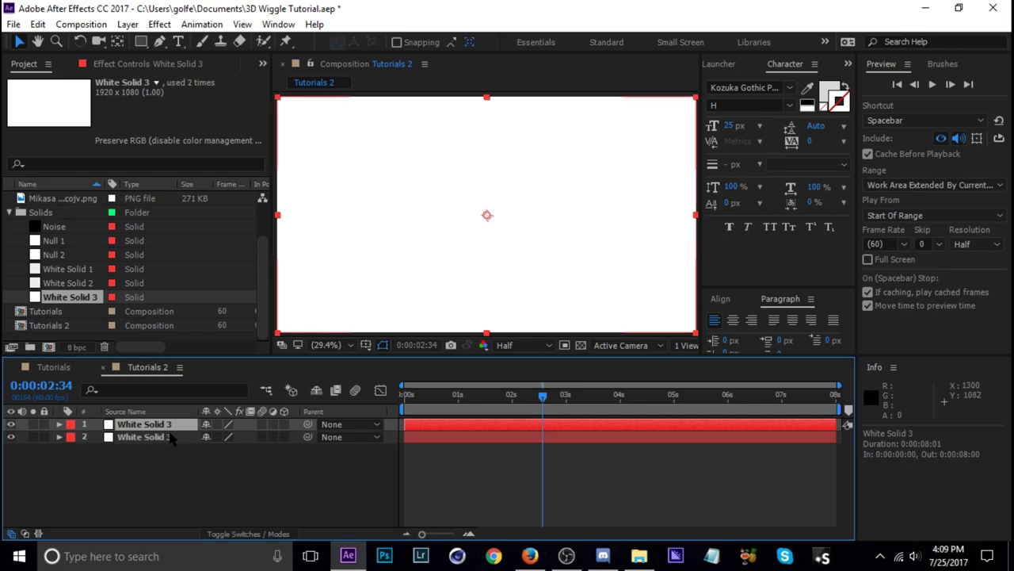
key(s)
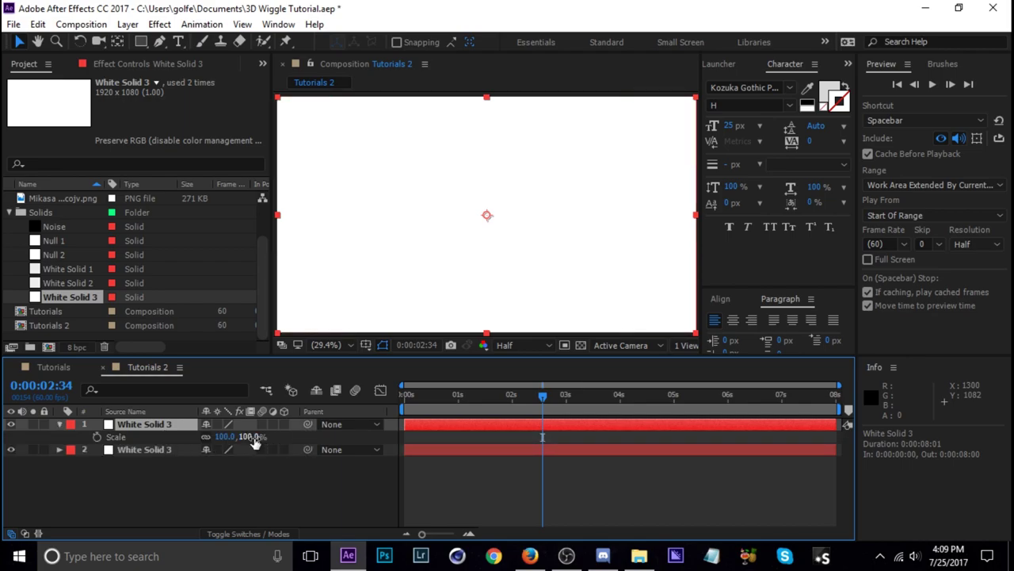
drag(254, 442, 234, 437)
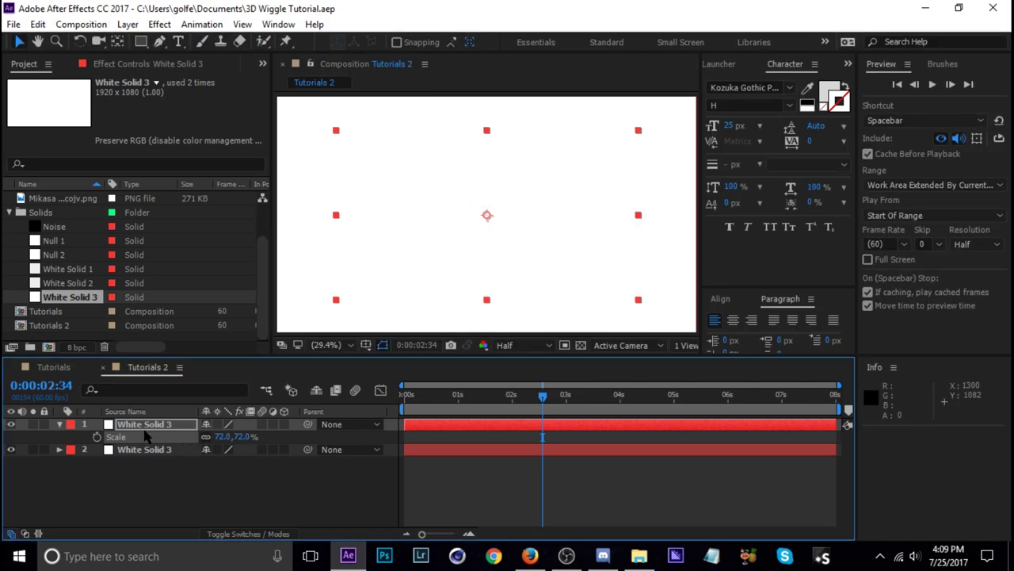
Precompose the 72% solid as 'Canvas', moving all attributes into the new composition.
key(ctrl+shift+c)
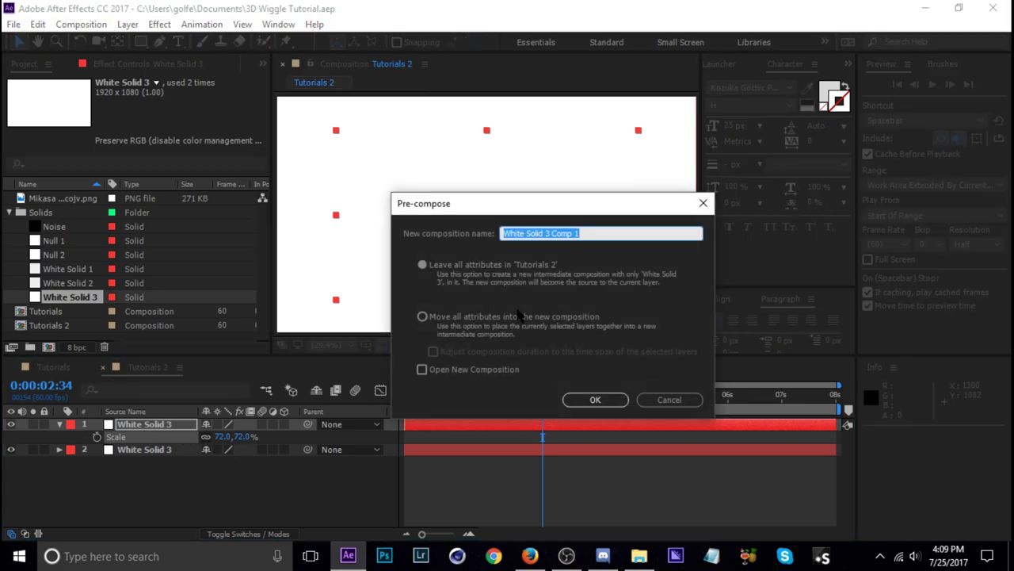
text(Can)
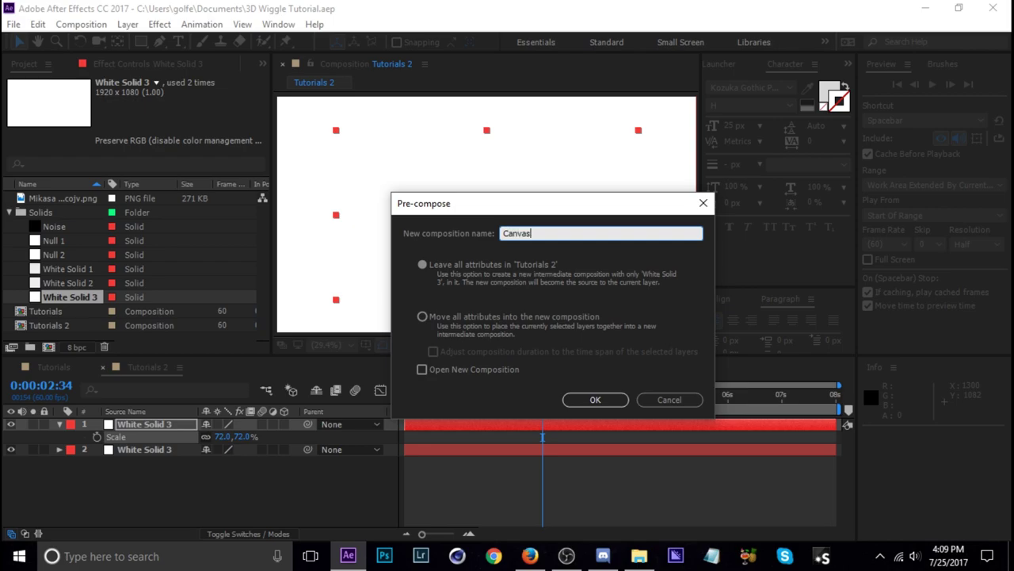
text(vas)
click(423, 316)
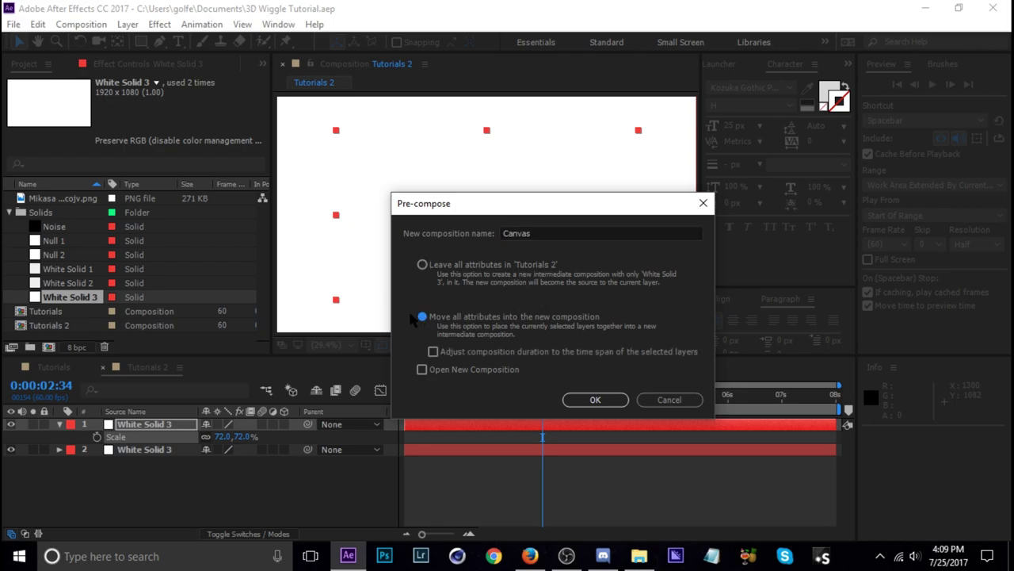
click(543, 232)
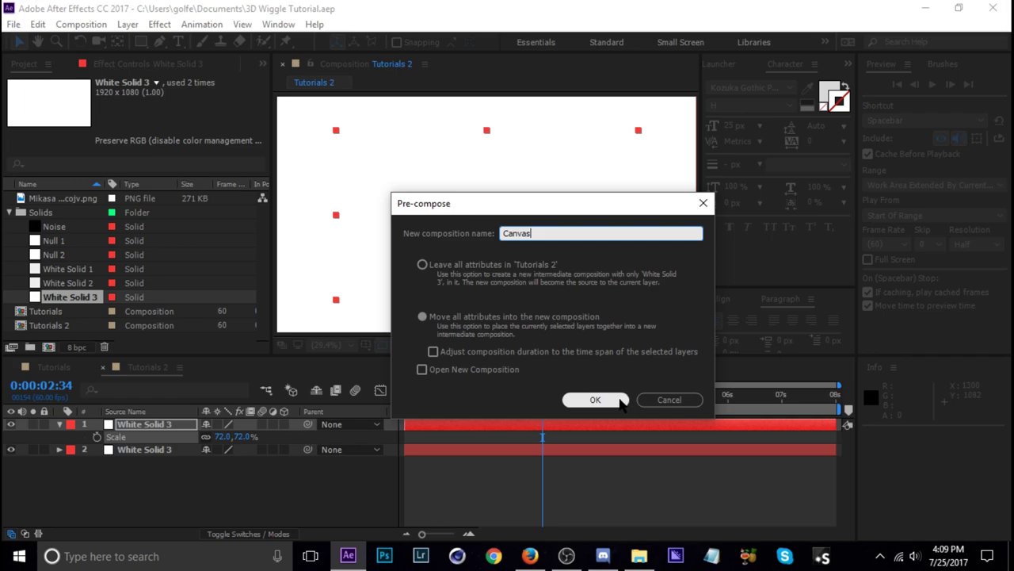
click(595, 399)
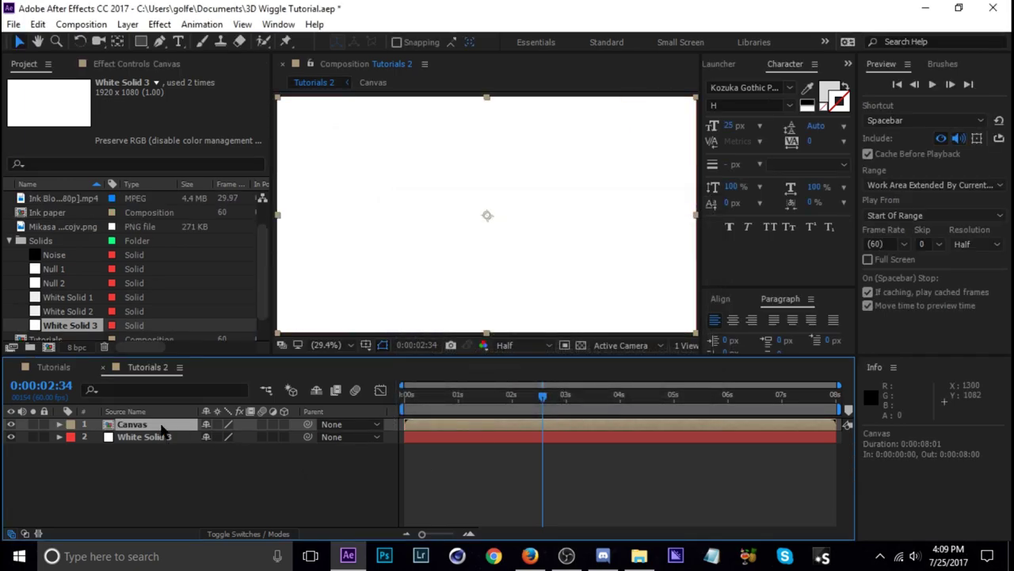
Open the Canvas precomp and add Canvas Texture.jpg as a layer below the solid.
double_click(459, 426)
click(537, 395)
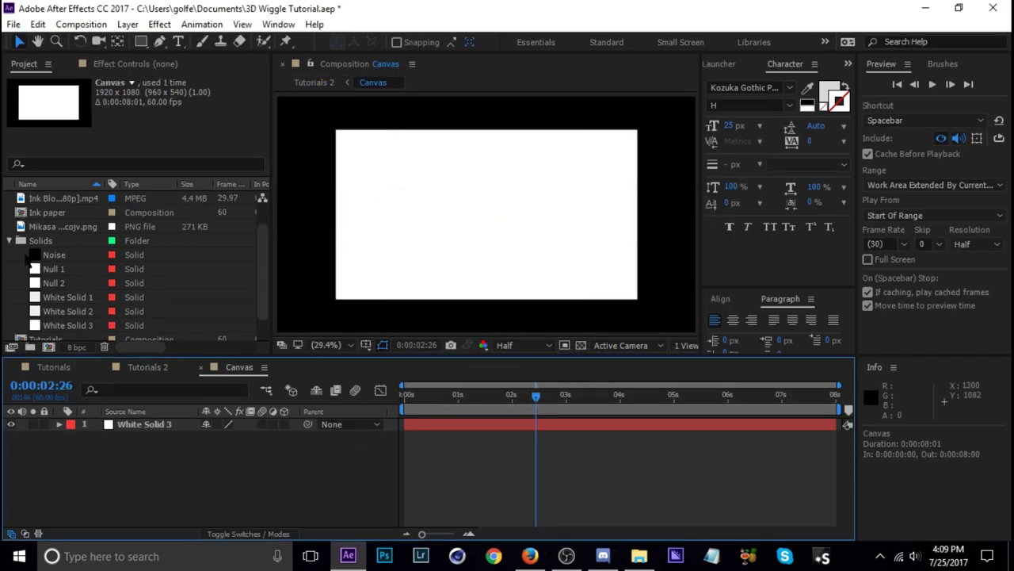
scroll(40, 234, up, 1)
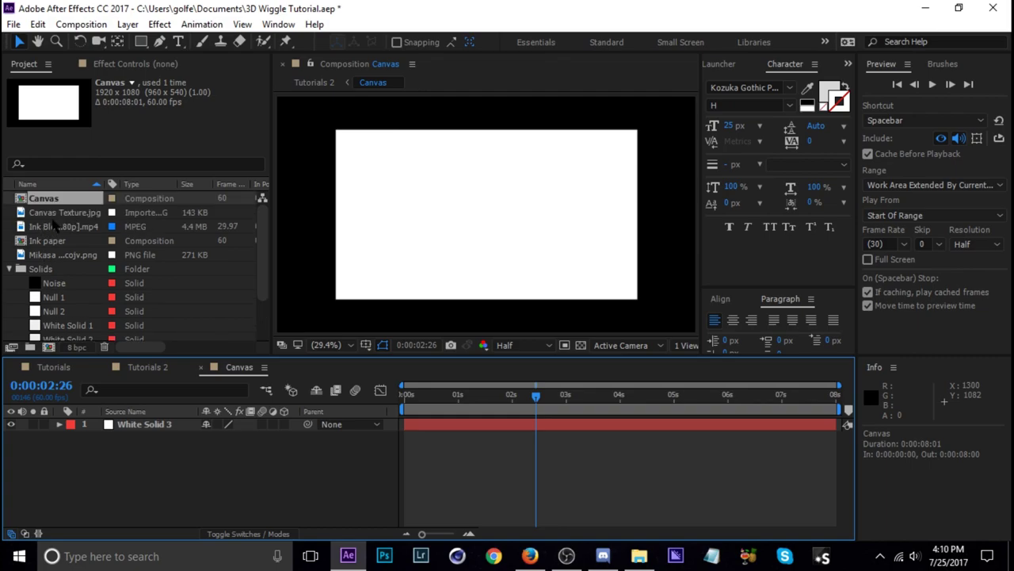
scroll(54, 238, down, 2)
scroll(56, 238, up, 2)
click(57, 215)
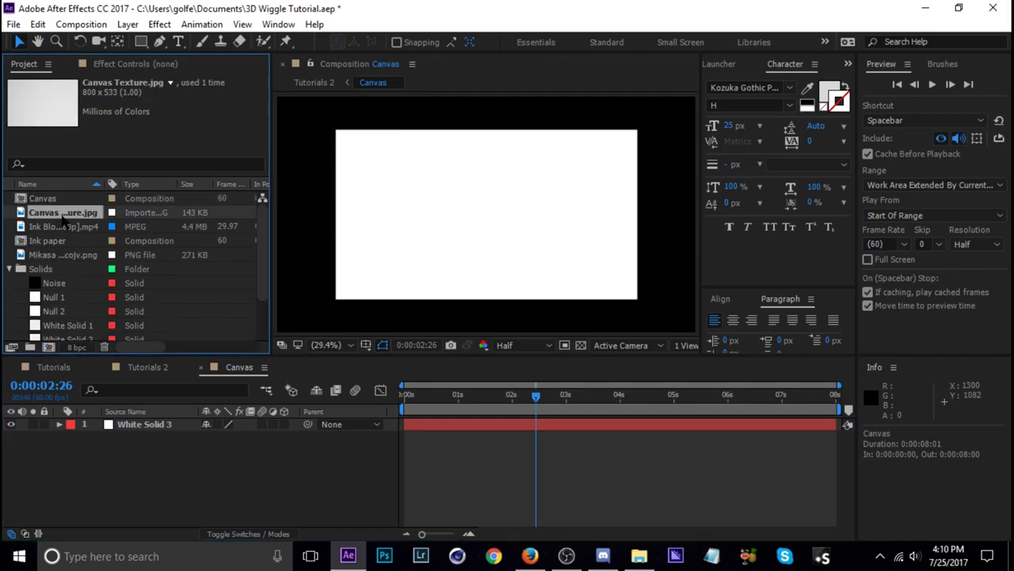
drag(64, 220, 139, 463)
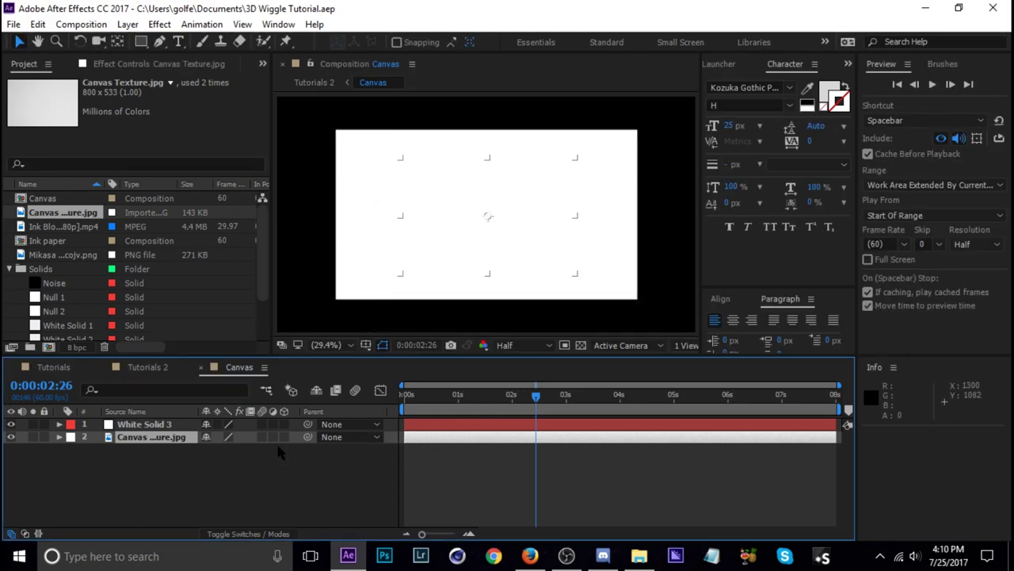
Scale the Canvas Texture.jpg layer to 184% and save the project.
key(s)
drag(246, 449, 311, 447)
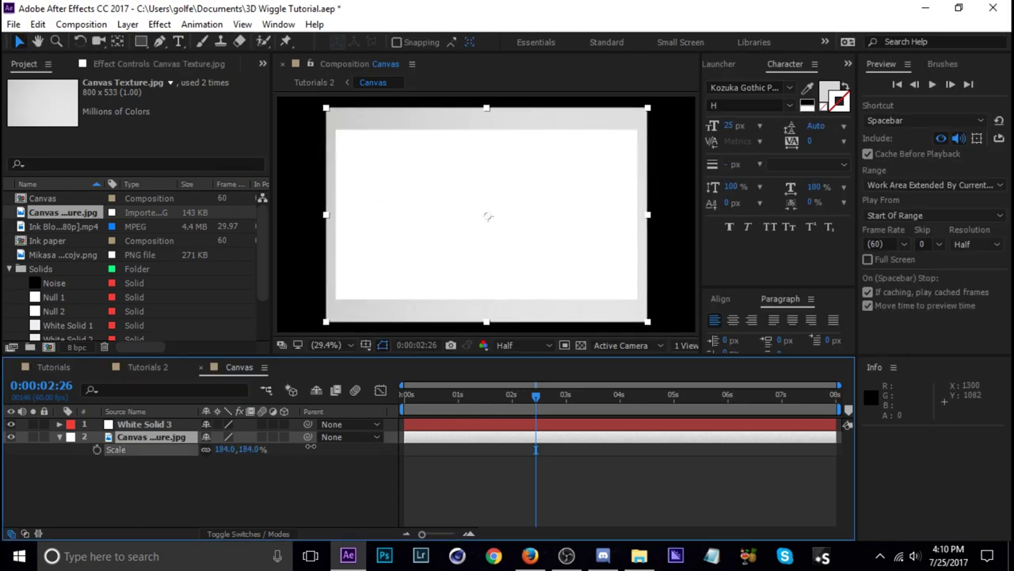
click(360, 475)
key(ctrl+s)
key(s)
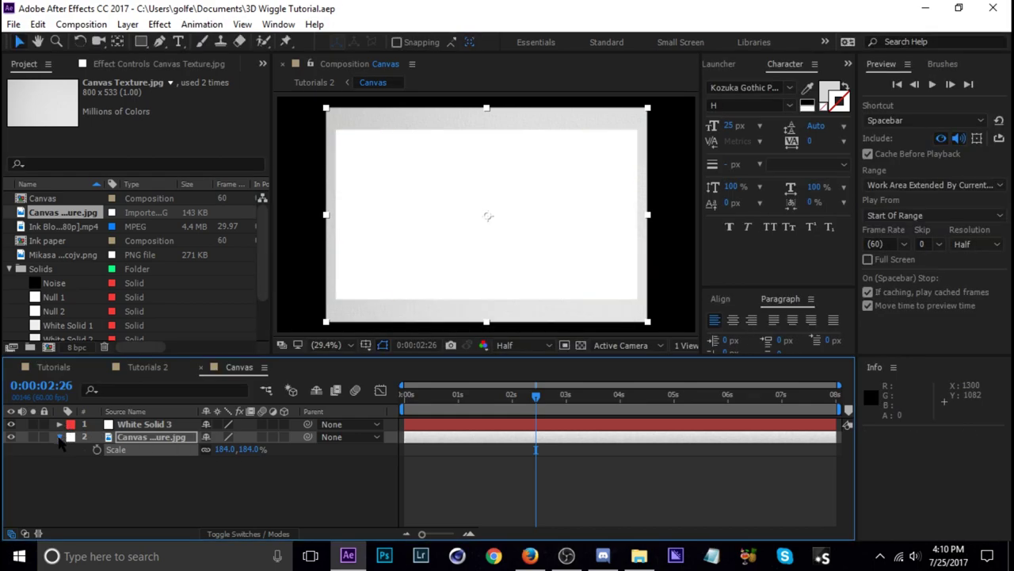
Set the texture layer's TrkMat to Luma Matte and scrub to check the matted result.
click(253, 534)
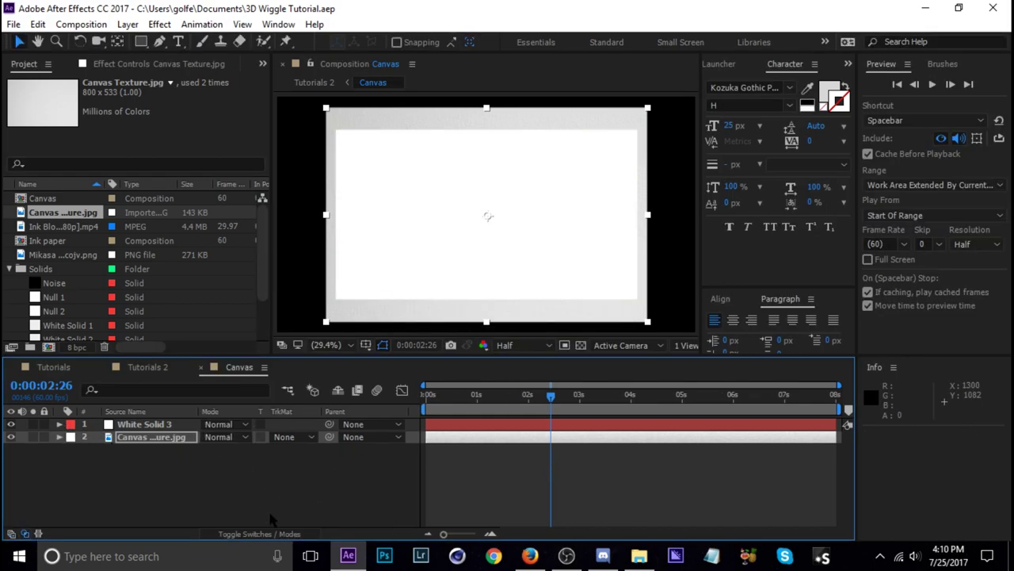
click(298, 437)
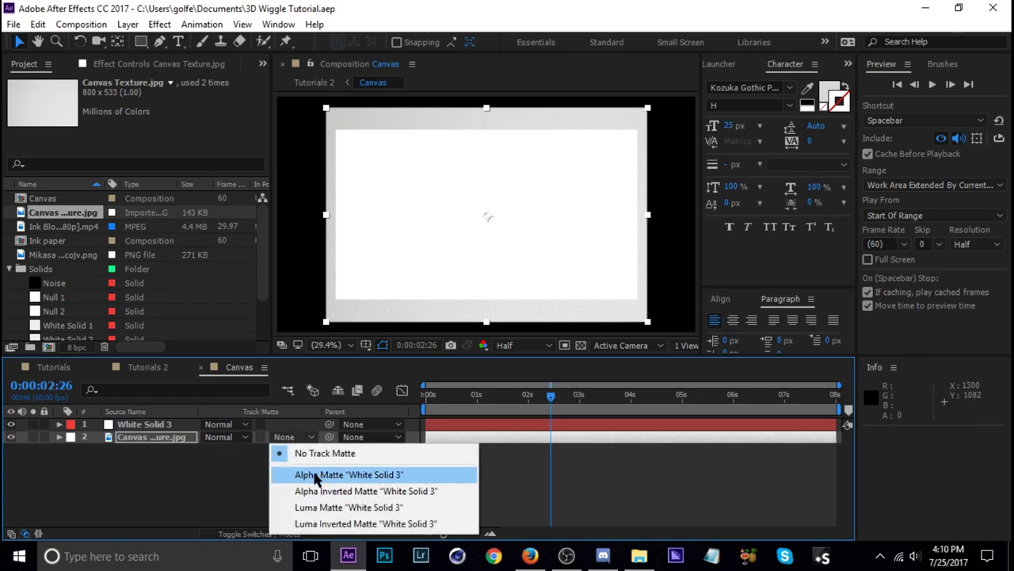
click(308, 507)
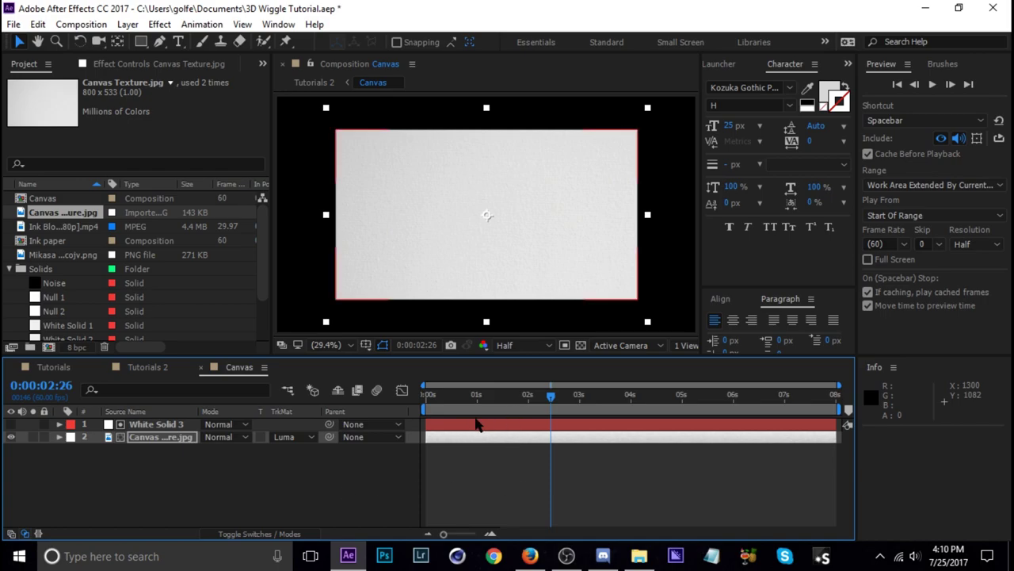
click(167, 426)
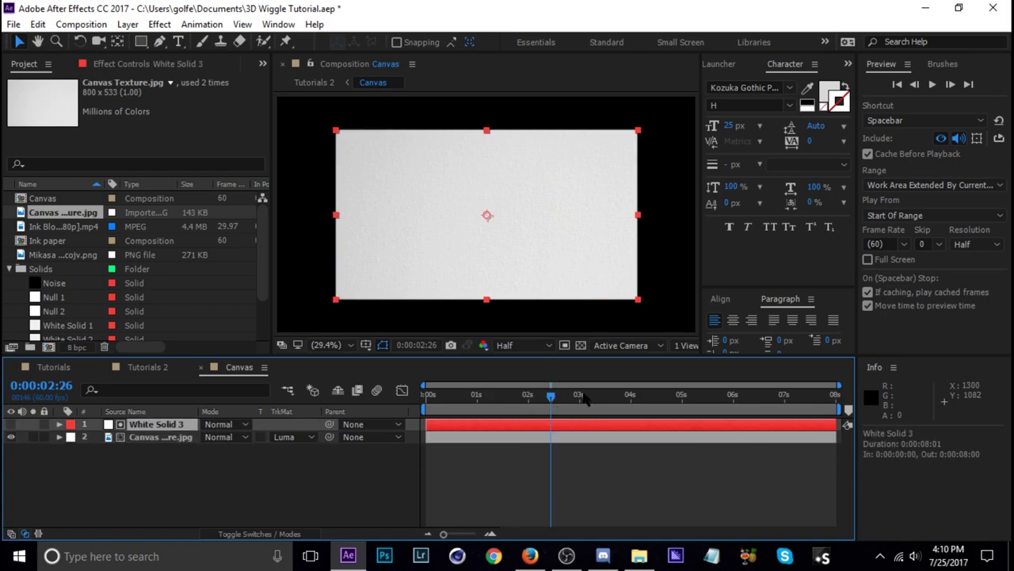
key(')
key(')
key(')
key(')
mouse_move(565, 396)
mouse_down()
mouse_move(643, 403)
mouse_move(557, 400)
mouse_up()
click(519, 469)
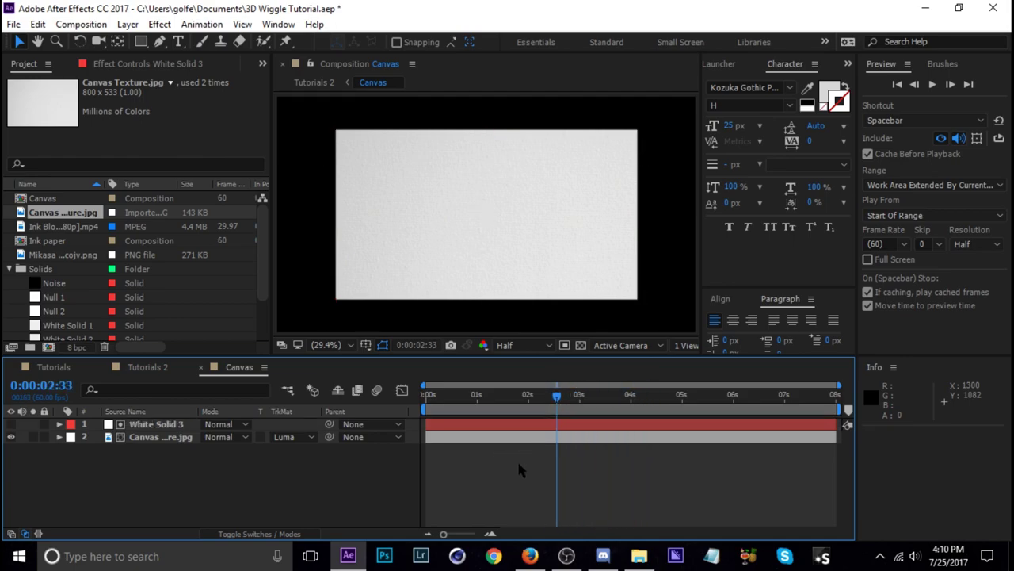
Add the Ink Blot video as the top layer and apply a Linear Color Key keying out white.
drag(58, 227, 119, 427)
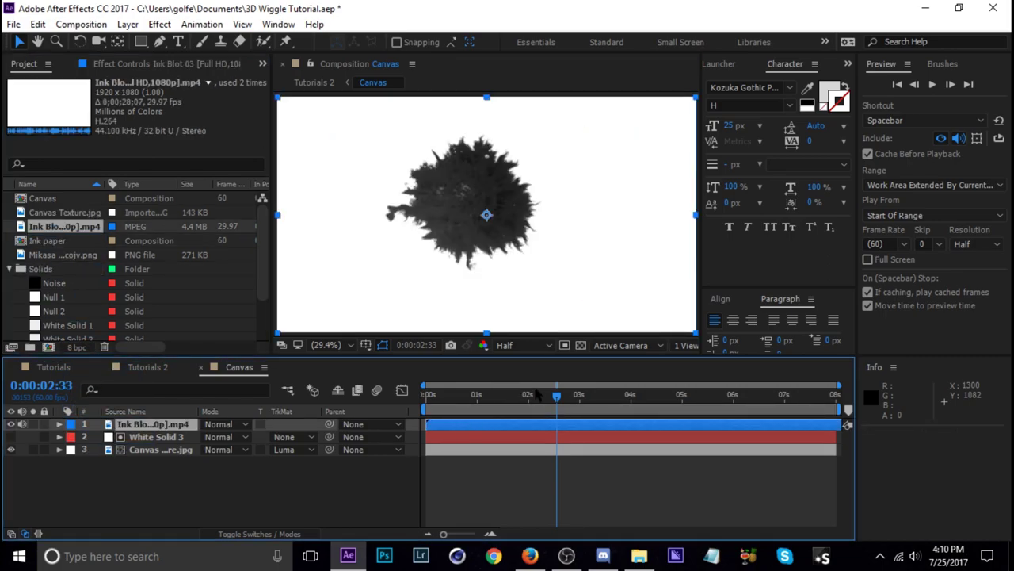
click(161, 25)
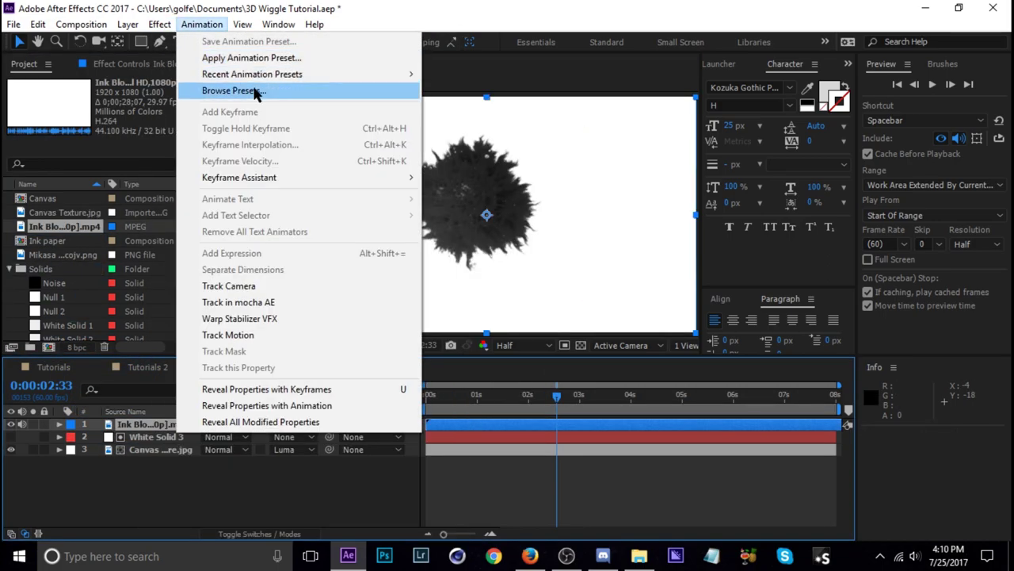
mouse_move(192, 220)
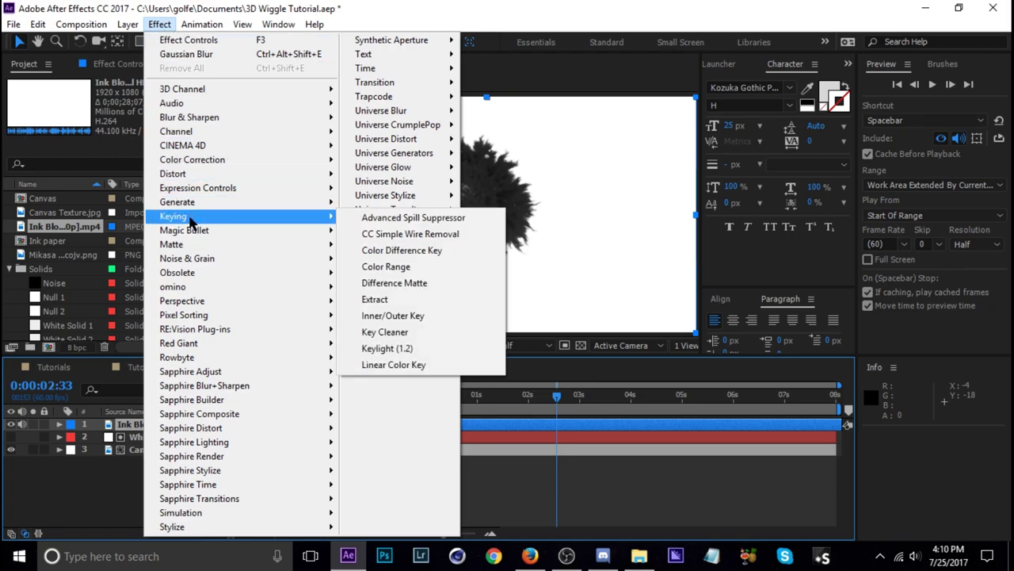
click(394, 365)
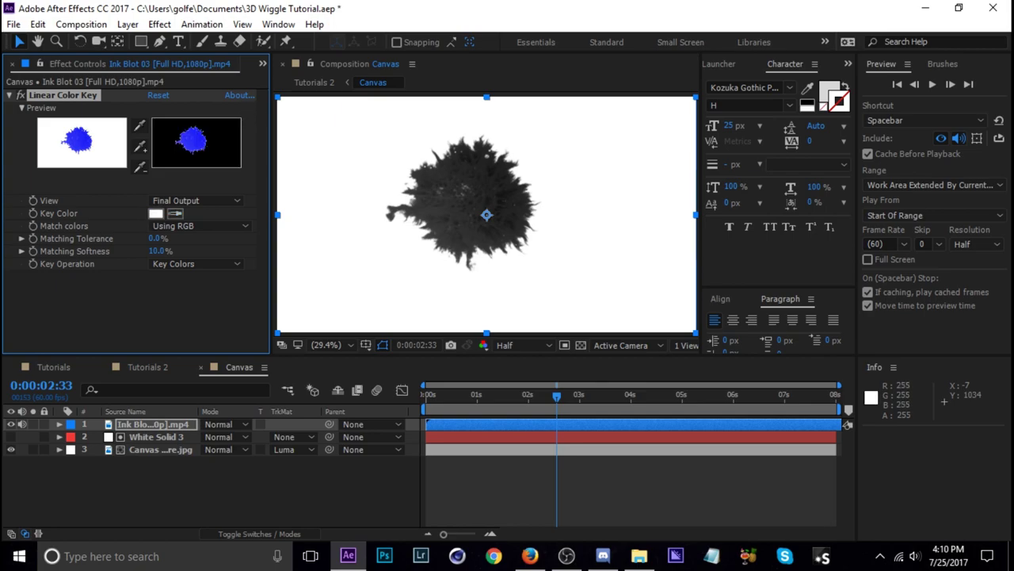
Move the ink blot down and to the right, then return to the timeline start.
drag(505, 210, 531, 229)
mouse_move(567, 409)
mouse_down()
mouse_move(764, 407)
mouse_move(428, 399)
mouse_move(839, 400)
mouse_move(448, 407)
mouse_move(836, 396)
mouse_up()
click(420, 400)
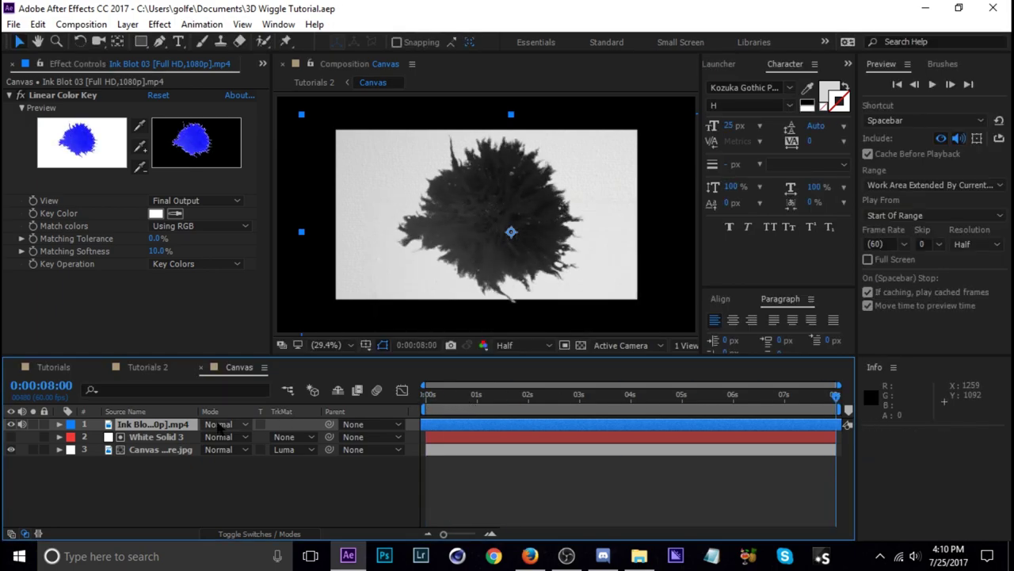
In Tutorials 2, collapse the Canvas layer and turn on its 3D Layer switch.
click(148, 367)
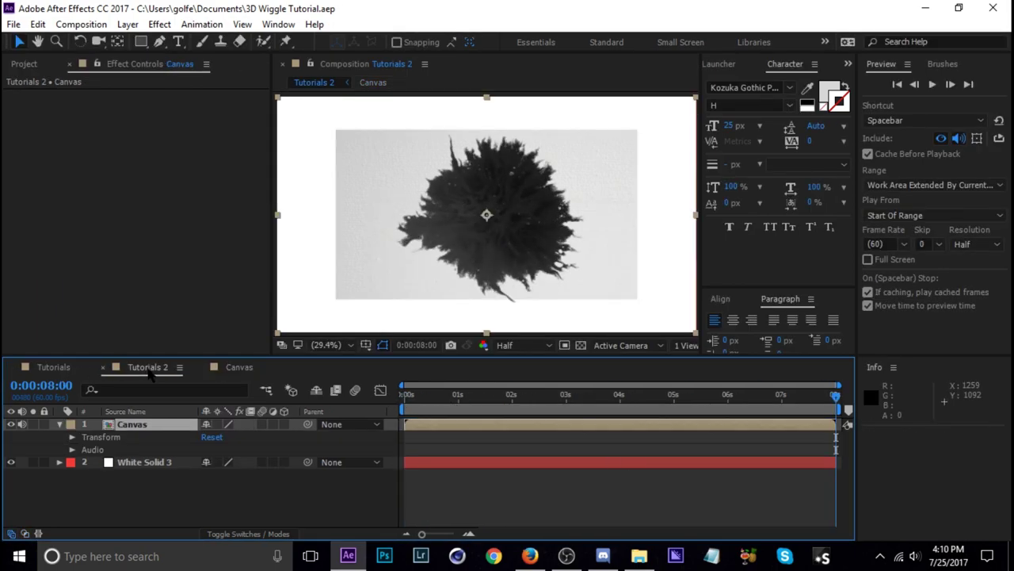
click(62, 427)
mouse_move(412, 395)
mouse_down()
mouse_move(714, 396)
mouse_move(612, 402)
mouse_up()
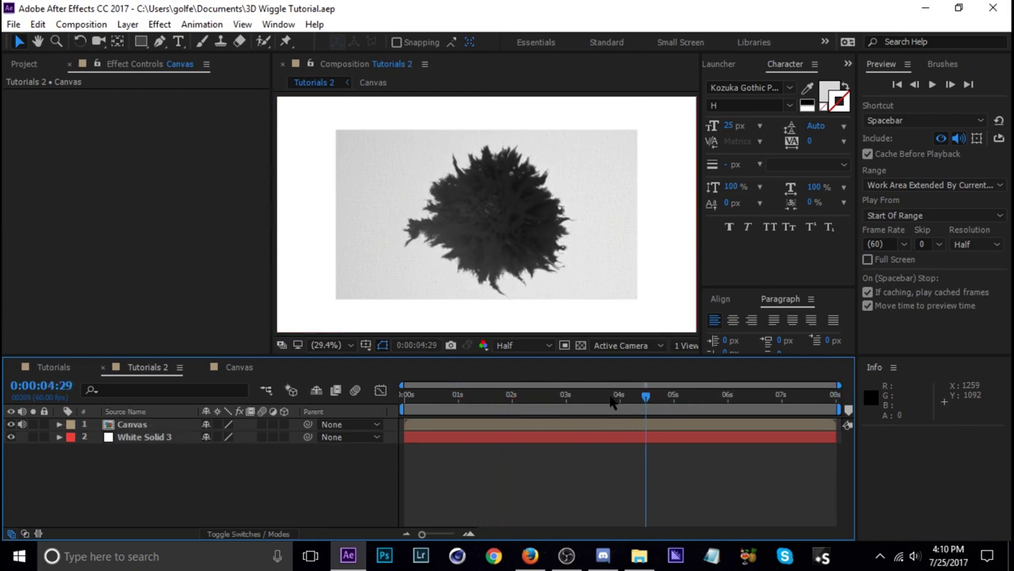
click(284, 425)
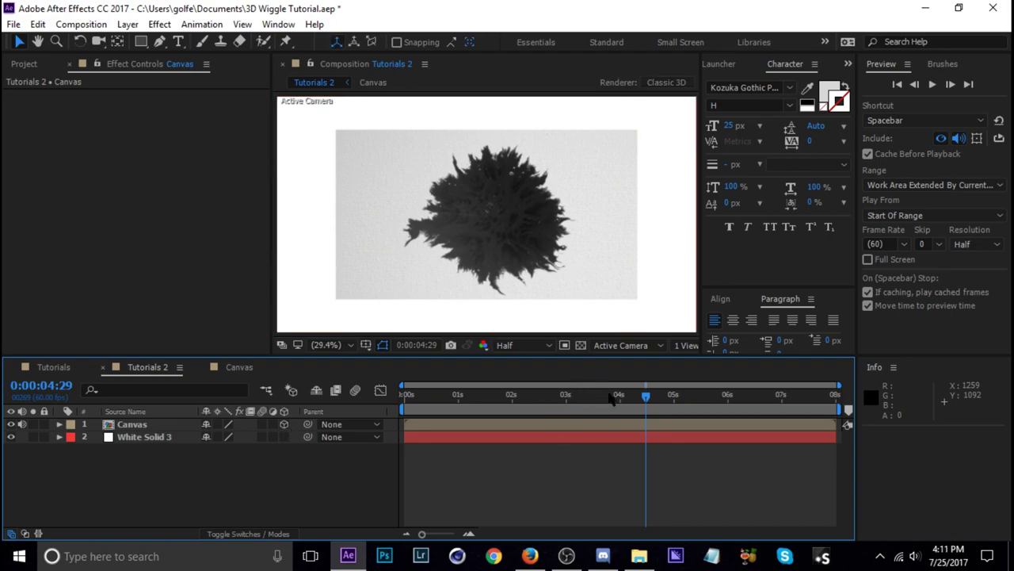
mouse_move(569, 402)
mouse_down()
mouse_move(518, 400)
mouse_move(798, 400)
mouse_move(588, 401)
mouse_up()
click(162, 424)
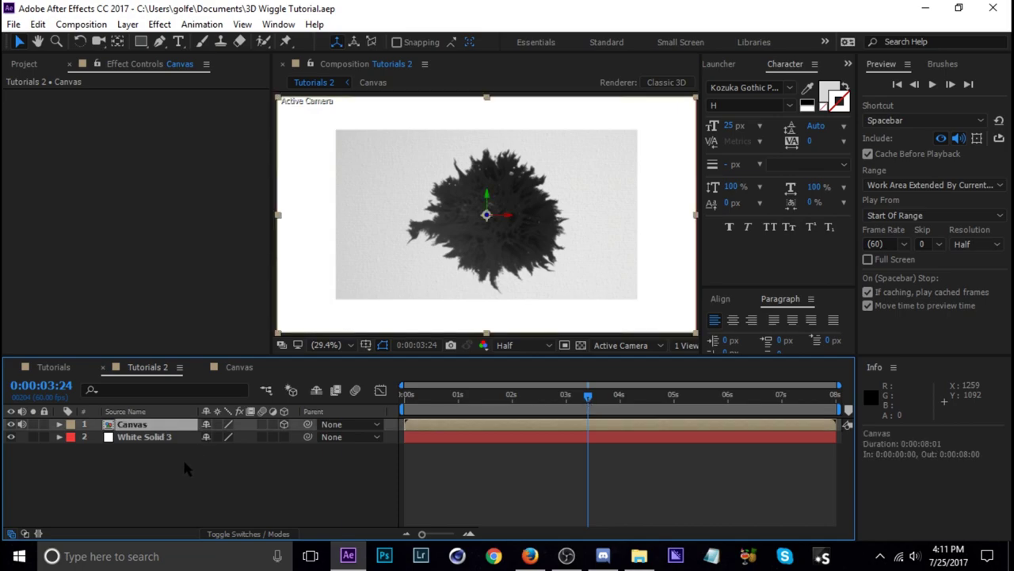
Create a 3D text layer reading '3D', scaled to 878% with anchor X set to 17.
key(ctrl+alt+shift+t)
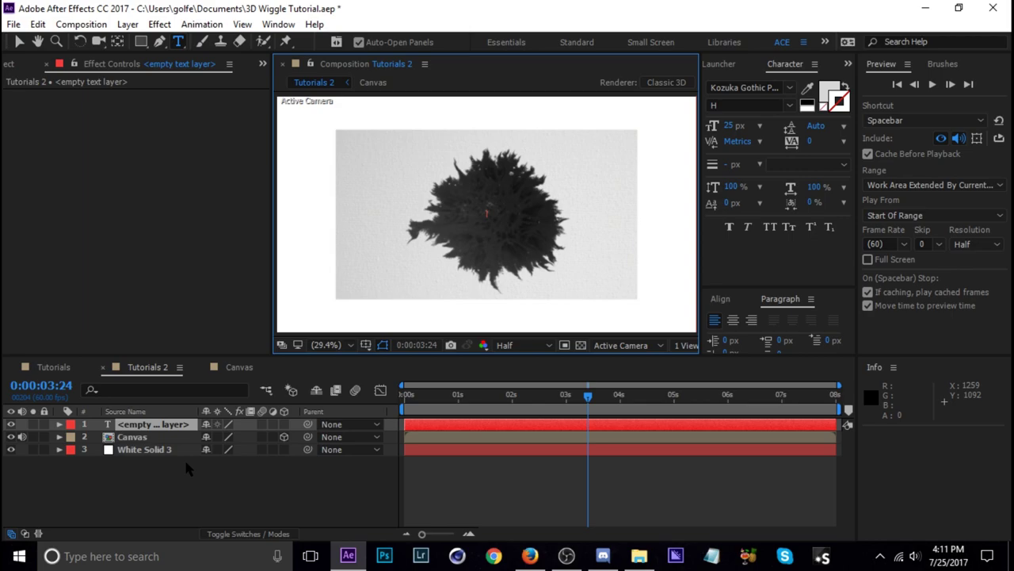
text(3D)
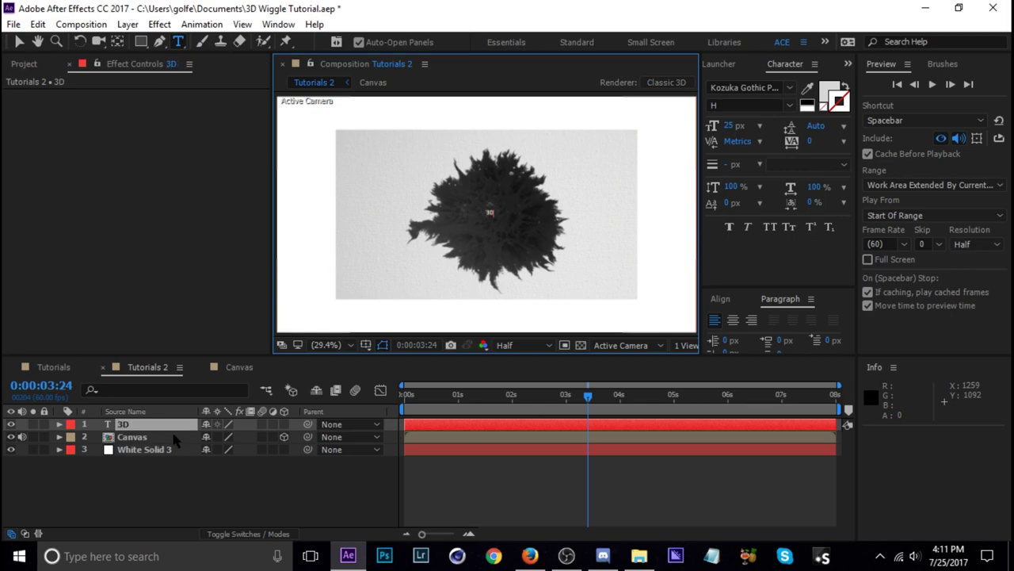
click(284, 424)
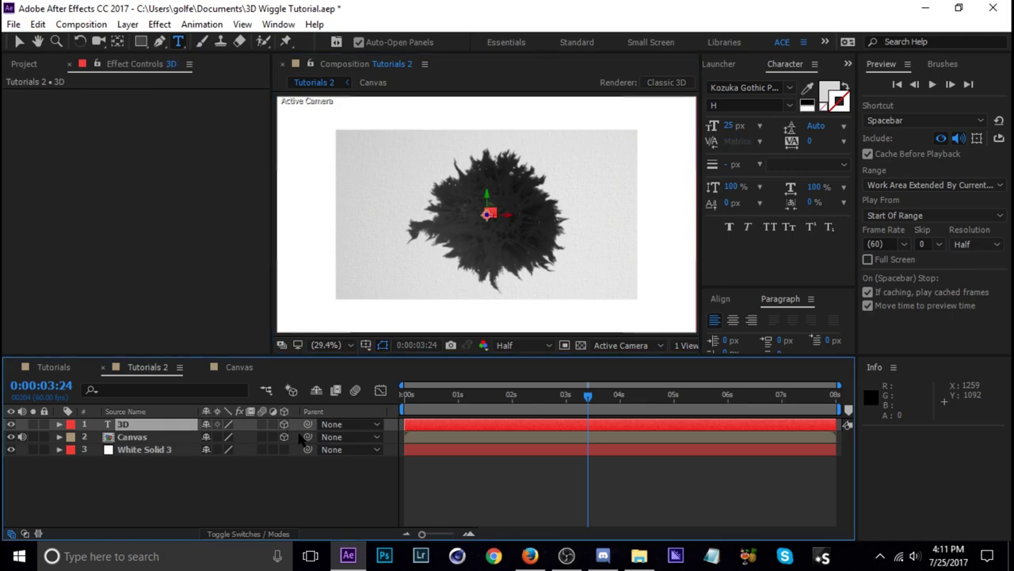
key(s)
drag(238, 436, 876, 461)
key(a)
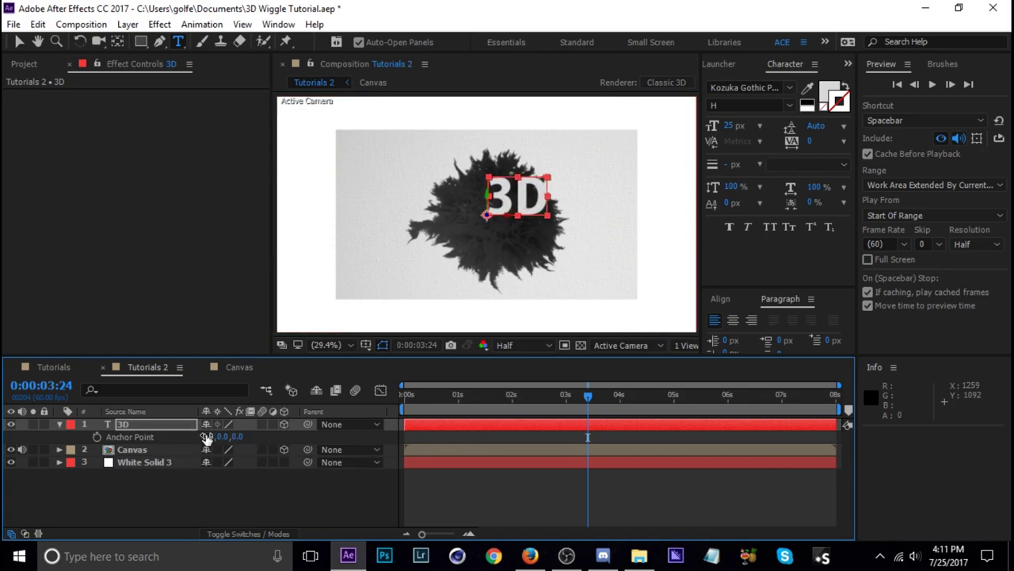
drag(207, 444, 242, 441)
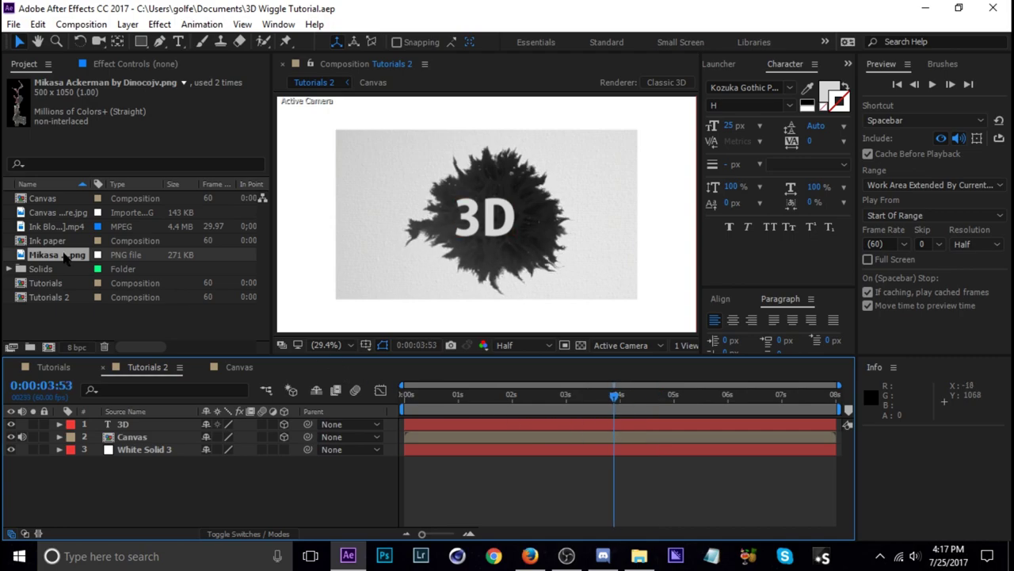
Add the character PNG and move it to Position 1375, 540 to the right of the text.
drag(50, 264, 79, 421)
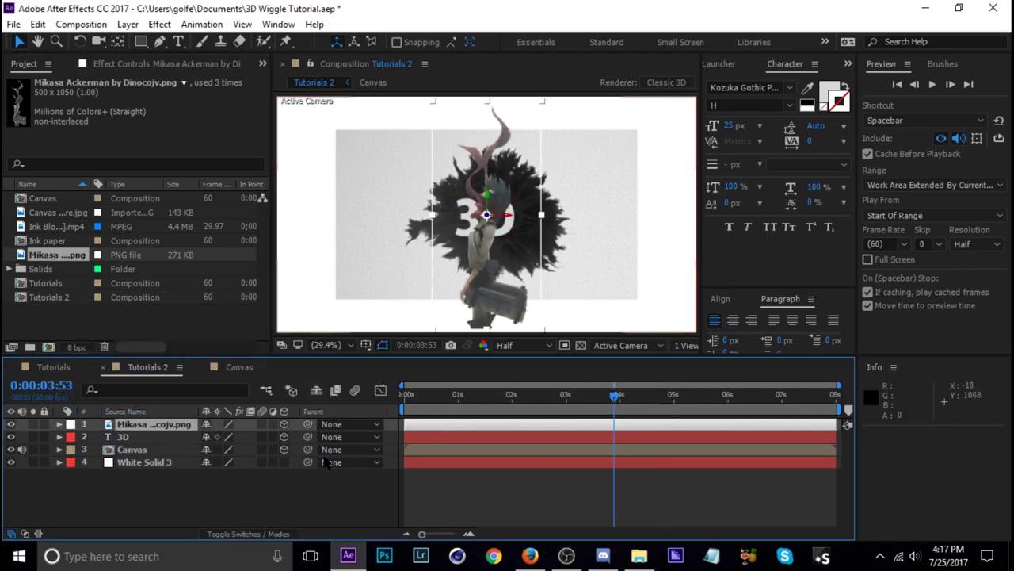
key(p)
drag(213, 439, 570, 442)
key(p)
click(277, 486)
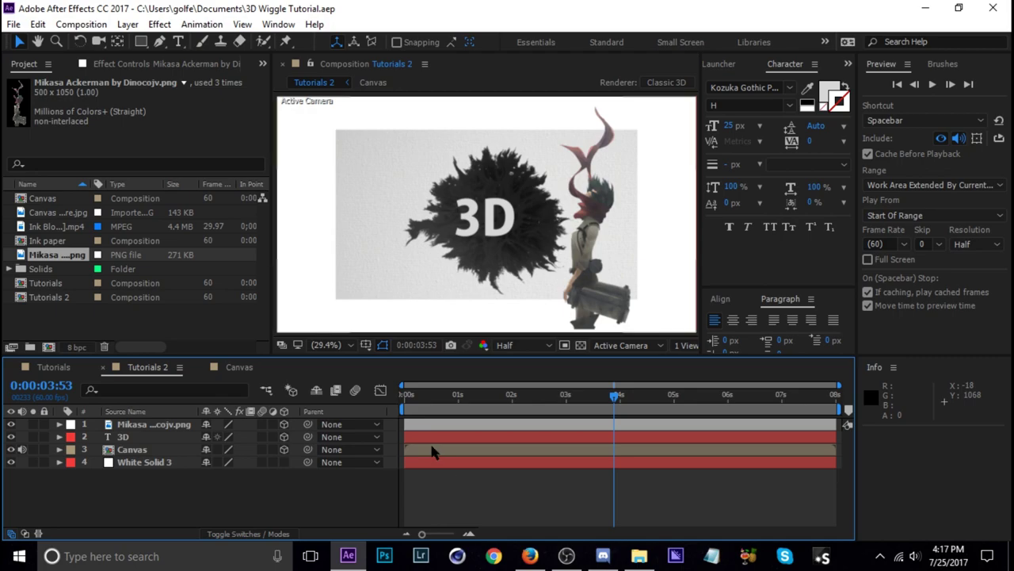
Create a two-node camera named CAM.
key(ctrl+alt+shift+c)
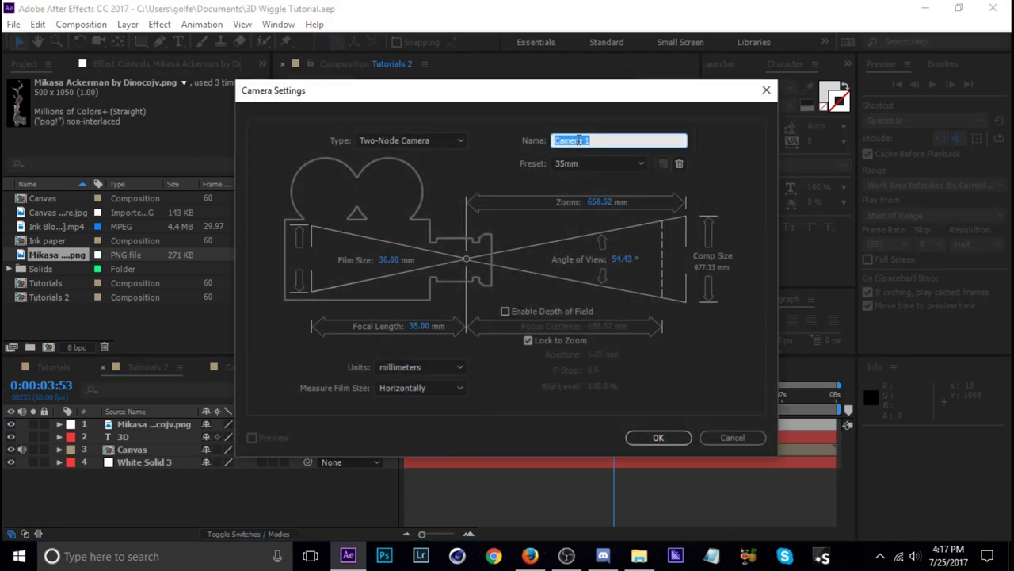
text(CAM)
click(655, 438)
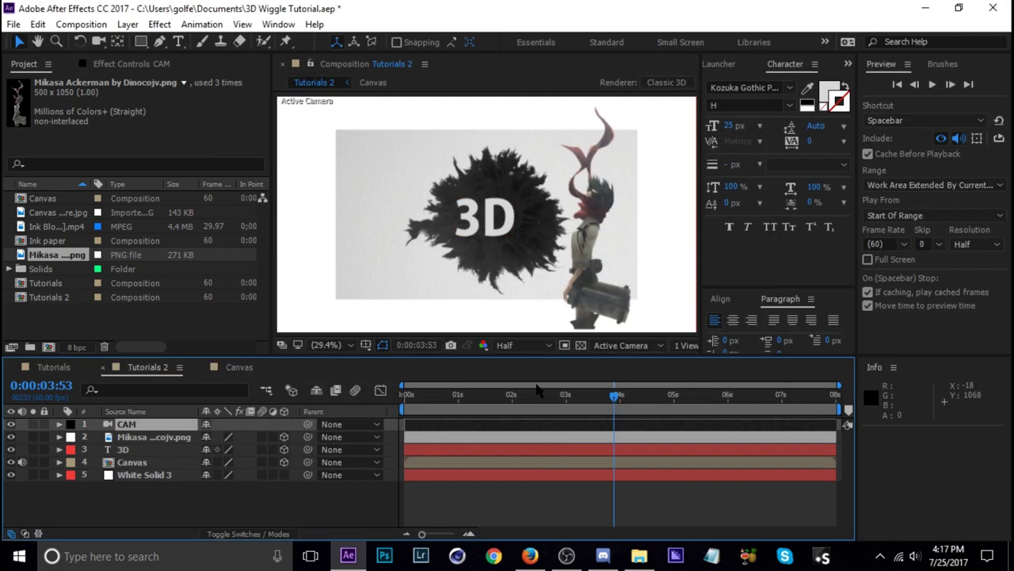
Add a new null layer, Null 3, and parent the CAM camera to it.
drag(553, 404, 580, 408)
key(p)
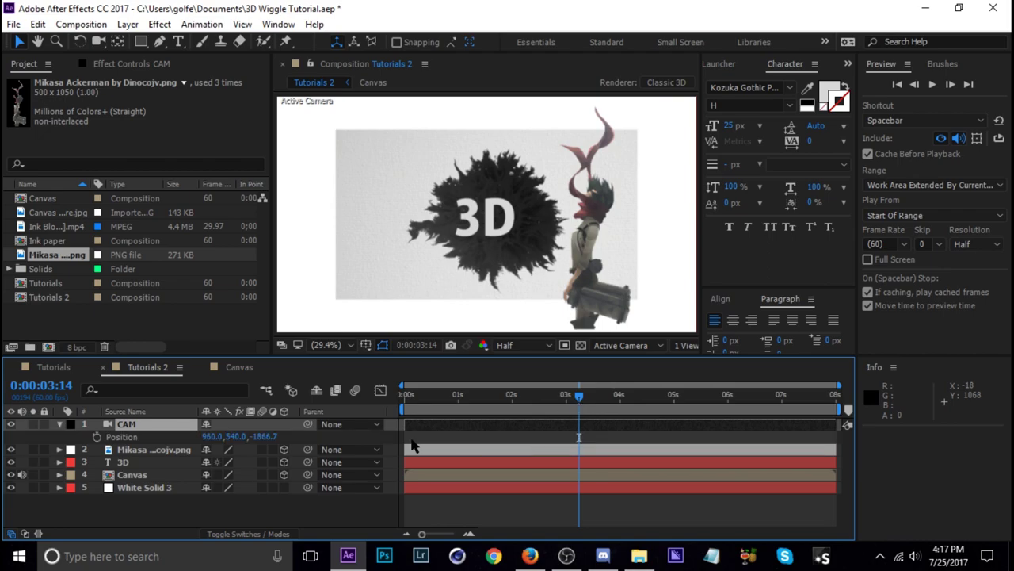
drag(230, 436, 198, 436)
key(ctrl+z)
click(59, 424)
click(444, 511)
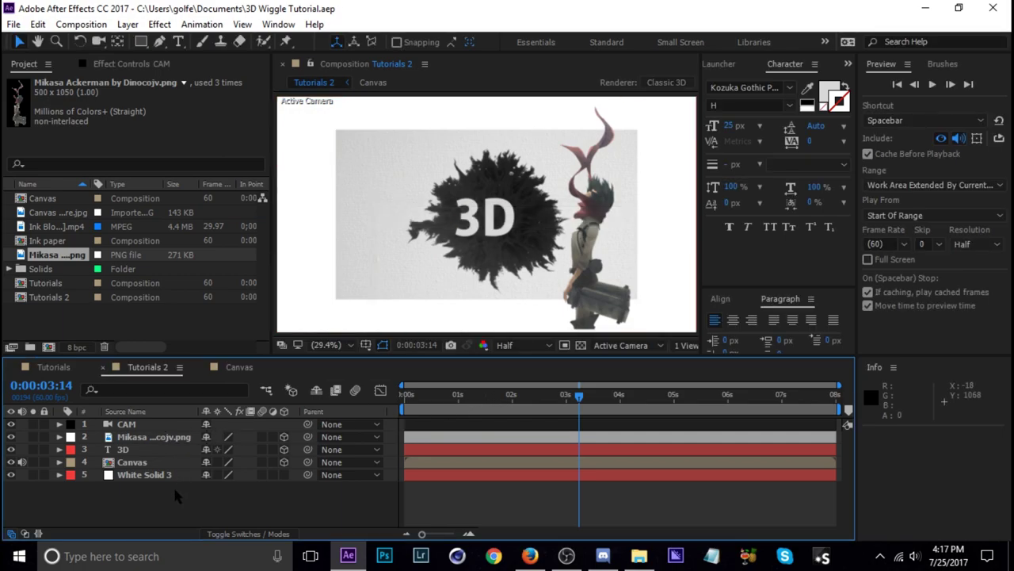
key(ctrl+alt+shift+y)
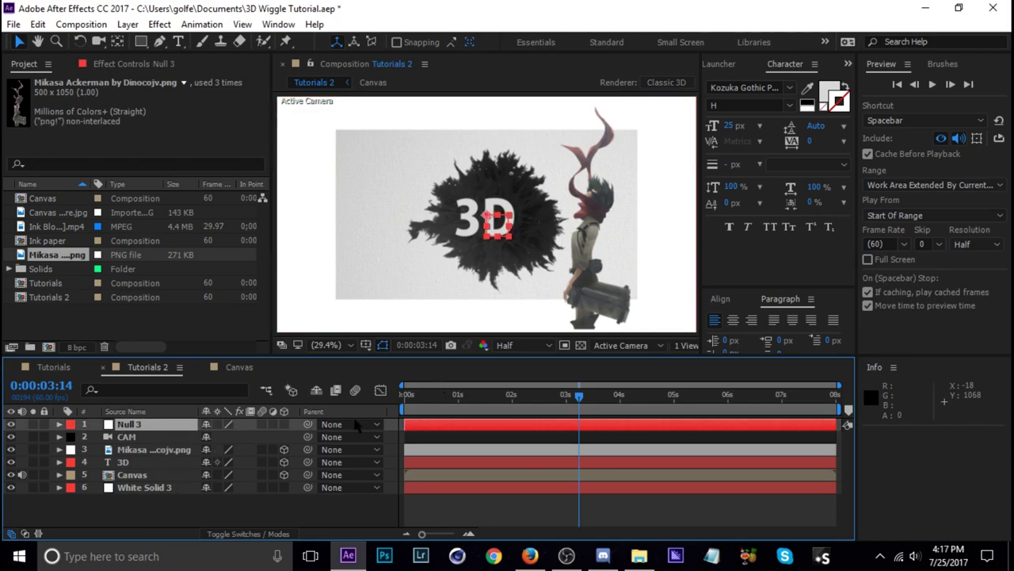
drag(308, 437, 142, 424)
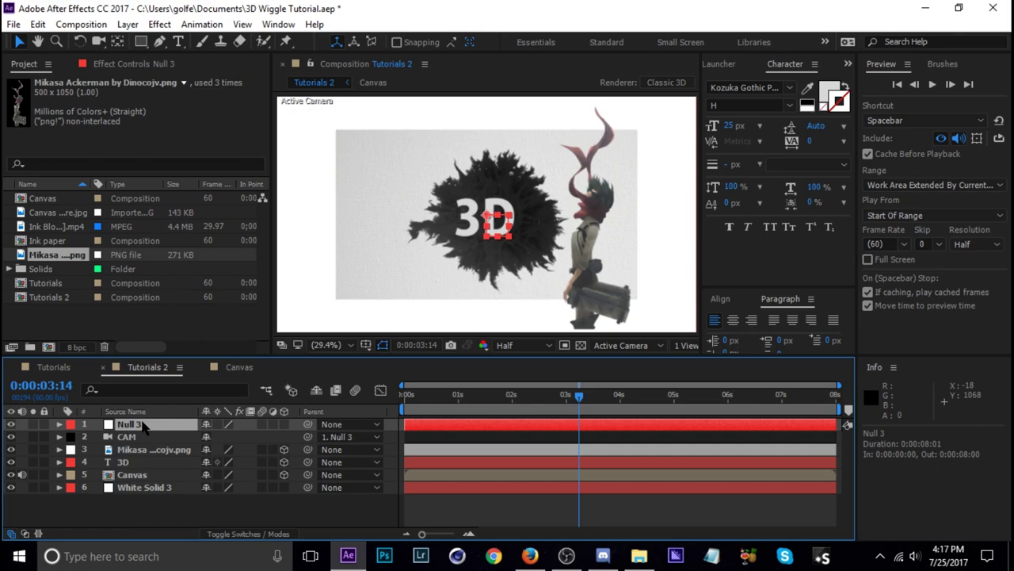
Rename the null layer to CAM MAN.
key(Return)
text(CAM MAN)
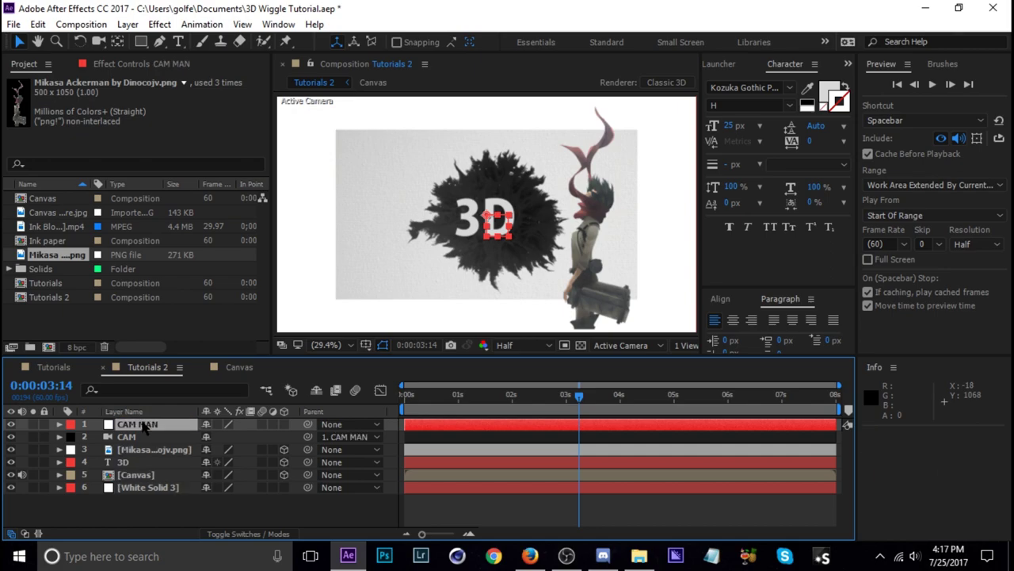
click(535, 398)
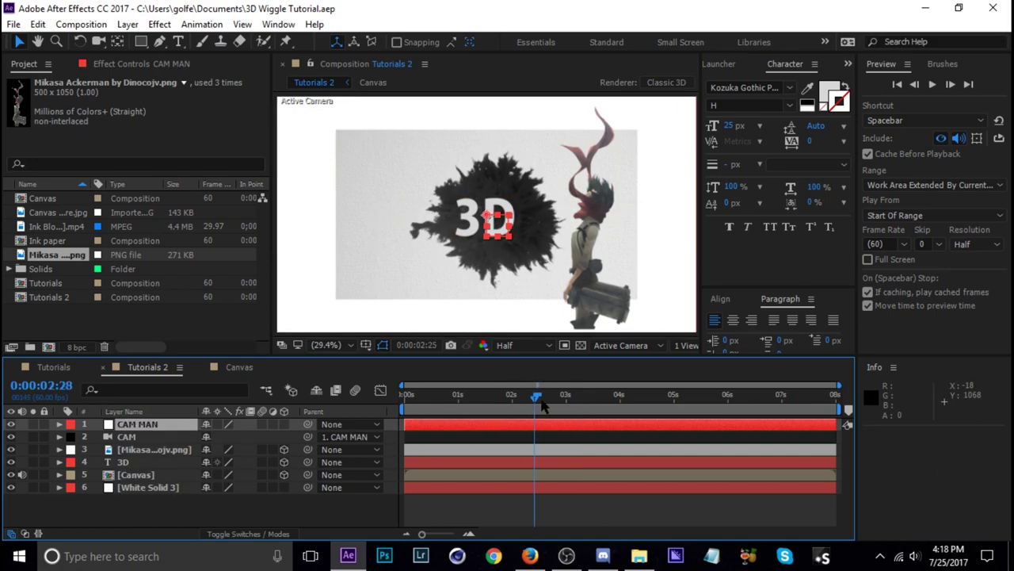
drag(541, 405, 639, 405)
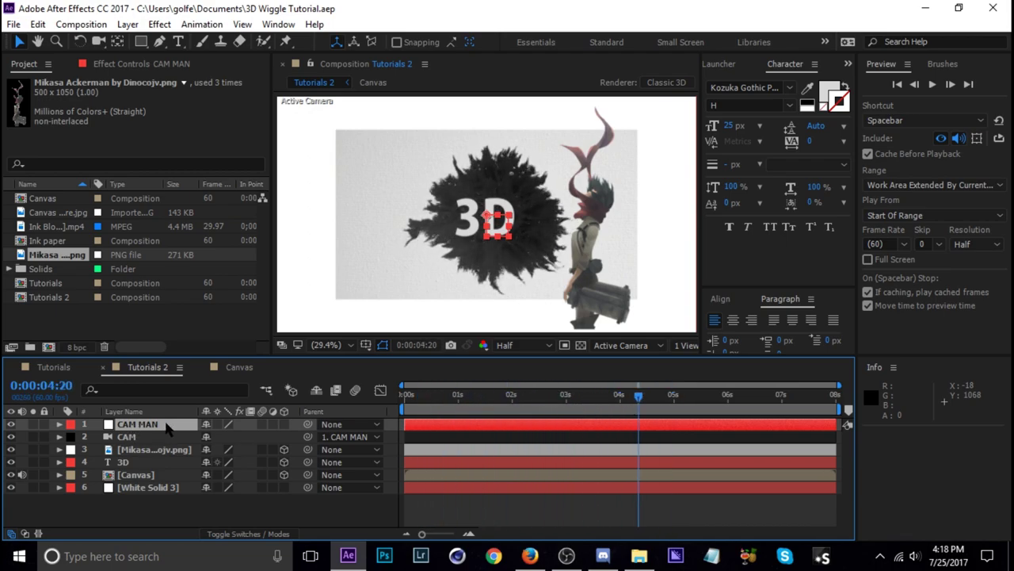
drag(511, 398, 713, 408)
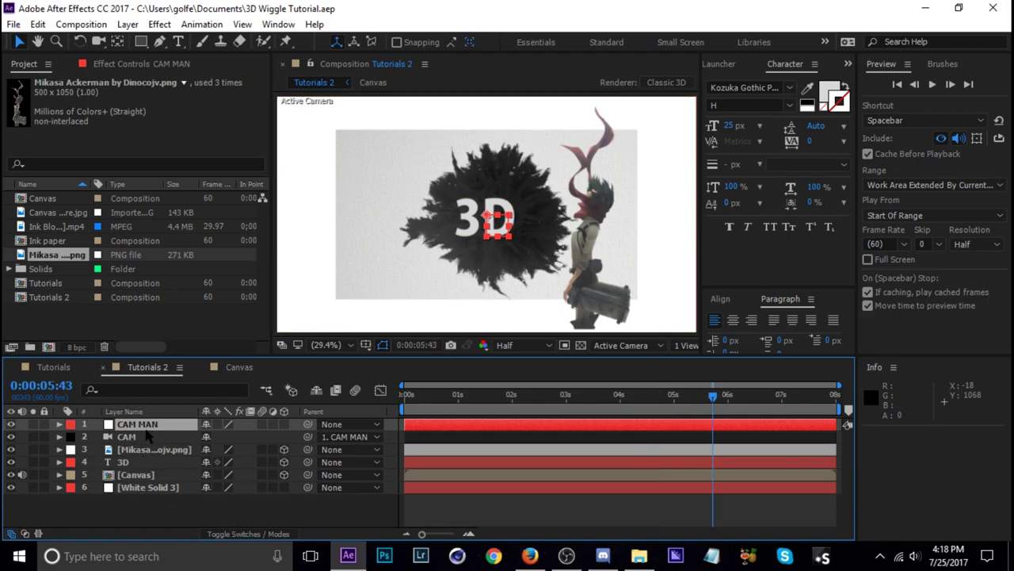
Add a wiggle(1,30) expression to CAM MAN's Position and preview the camera shake.
key(p)
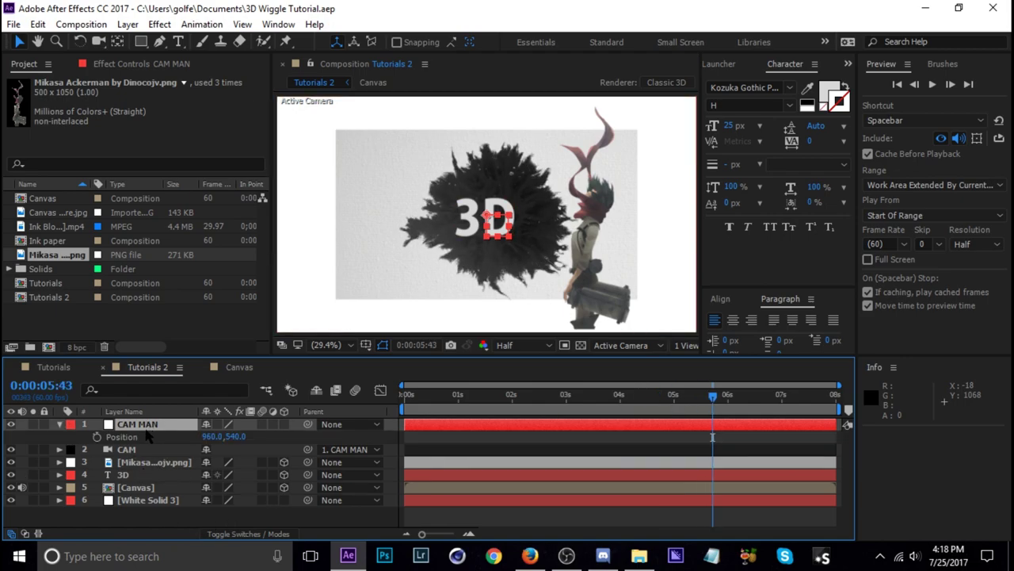
alt+click(97, 437)
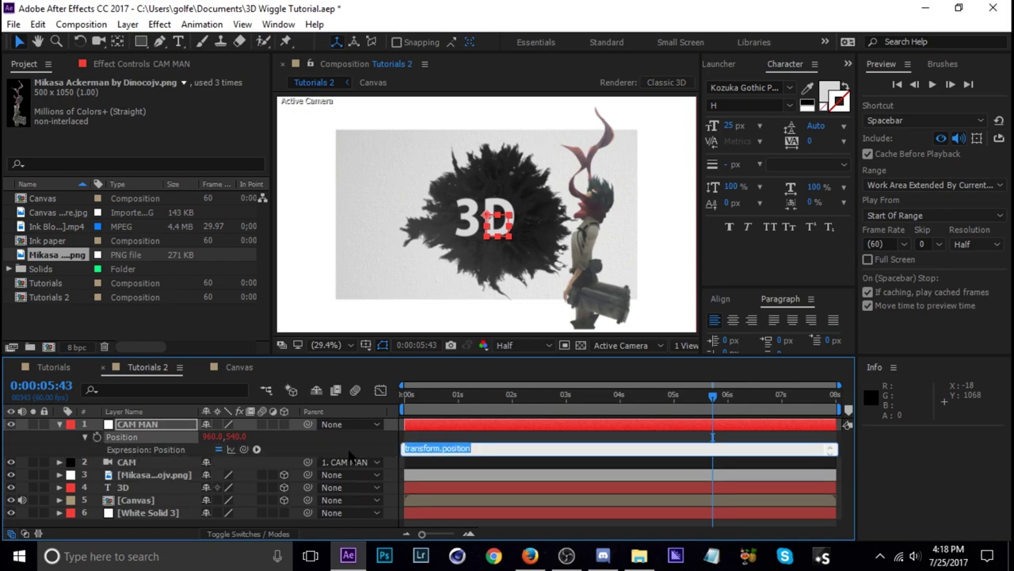
text(wiggle(1,30)
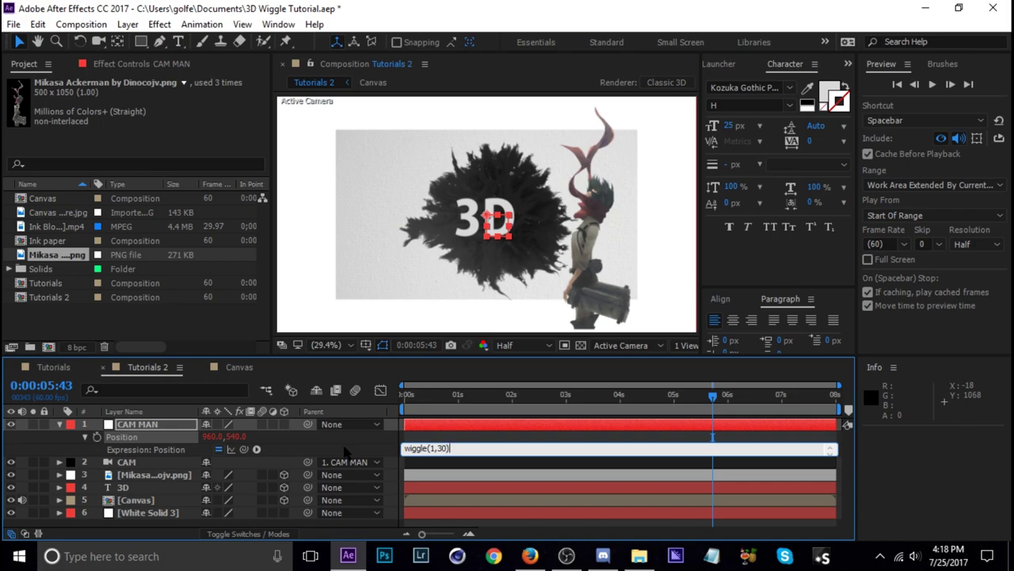
click(349, 450)
drag(457, 408, 579, 424)
Collapse CAM MAN's Position and wiggle expression rows.
click(61, 424)
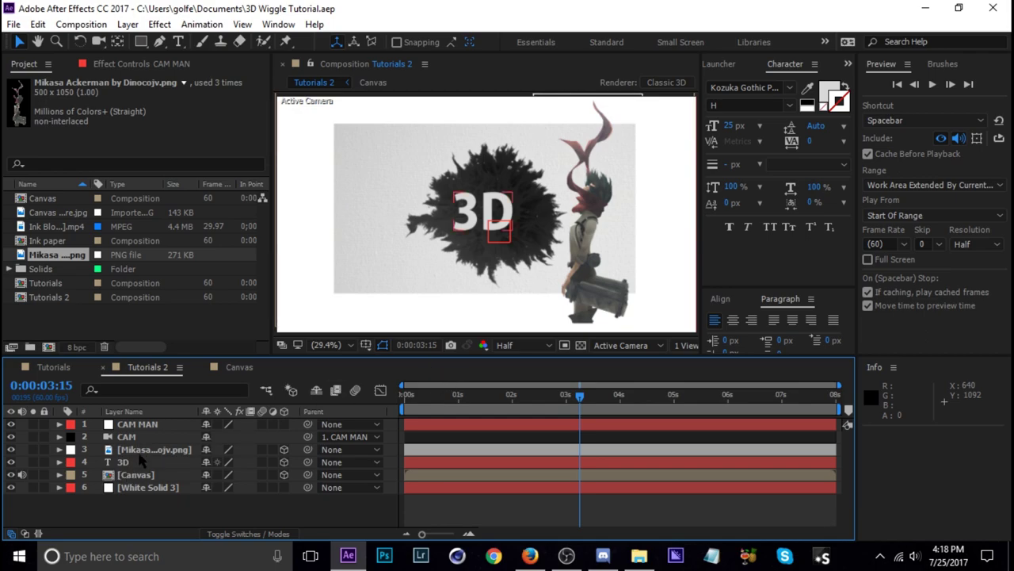
Scrub the Mikasa character layer's Position Z and push it back in depth.
click(145, 450)
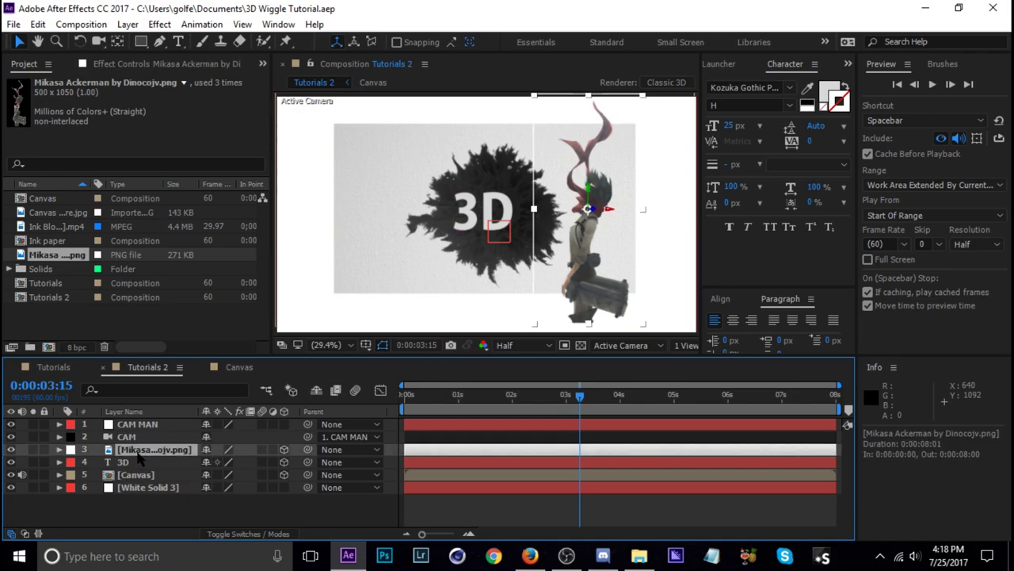
key(p)
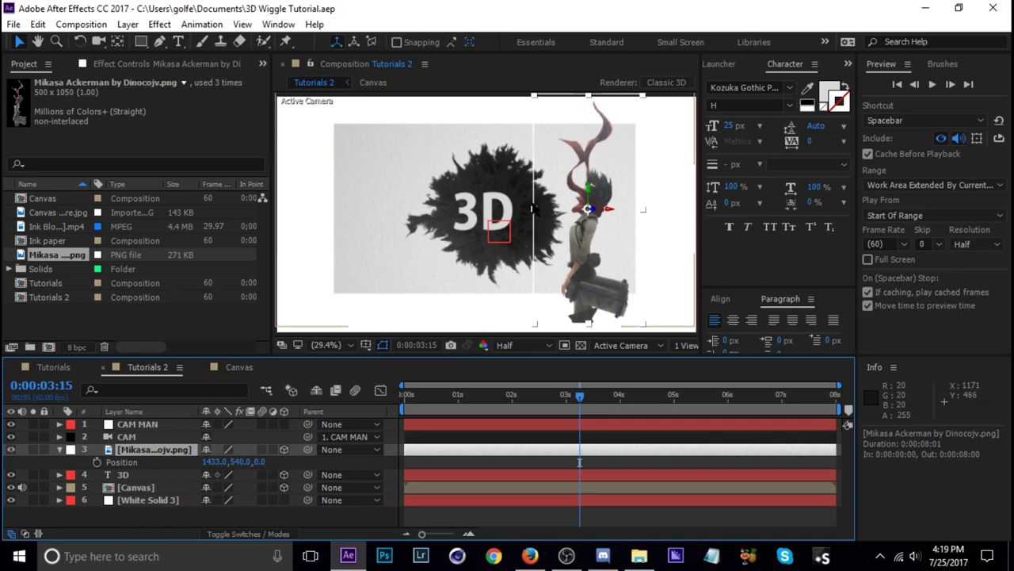
drag(261, 463, 96, 461)
drag(267, 466, 170, 463)
drag(270, 467, 127, 462)
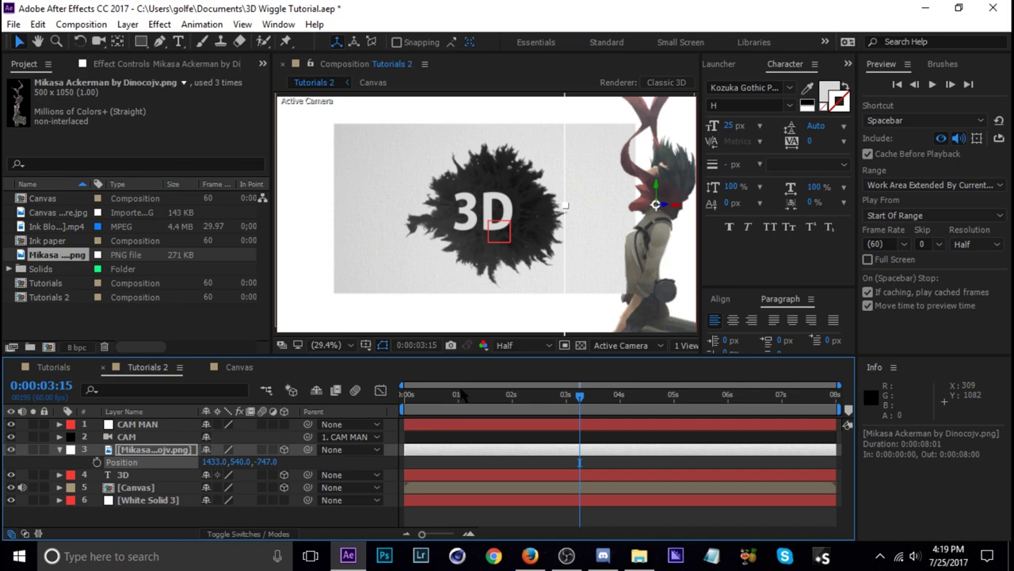
mouse_move(580, 395)
mouse_down()
mouse_move(428, 401)
mouse_move(793, 416)
mouse_move(539, 408)
mouse_up()
drag(265, 461, 220, 462)
Scale the character to 41% and push it further back to Z -1300, checking framing.
key(s)
click(573, 394)
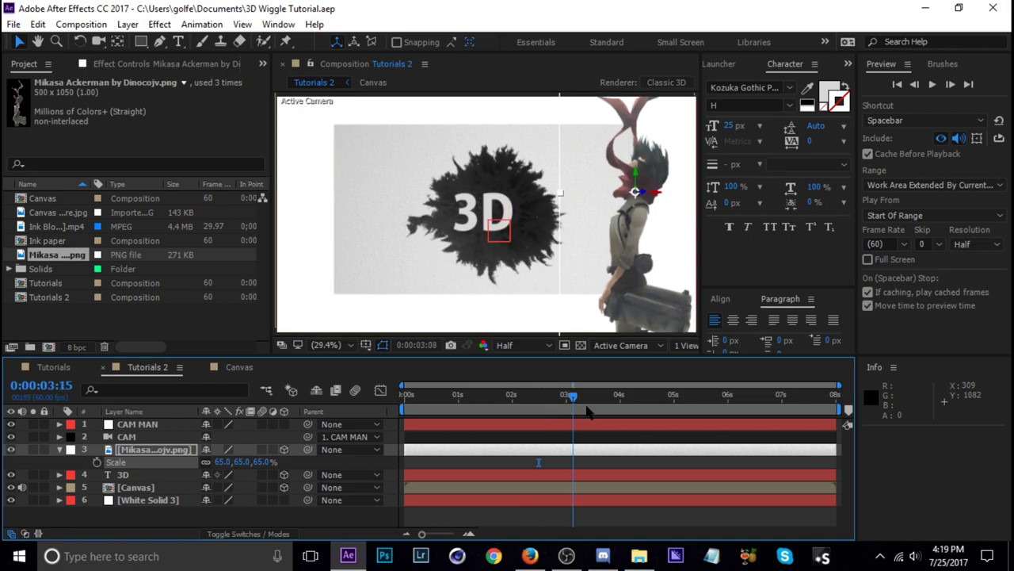
drag(587, 410, 620, 424)
key(p)
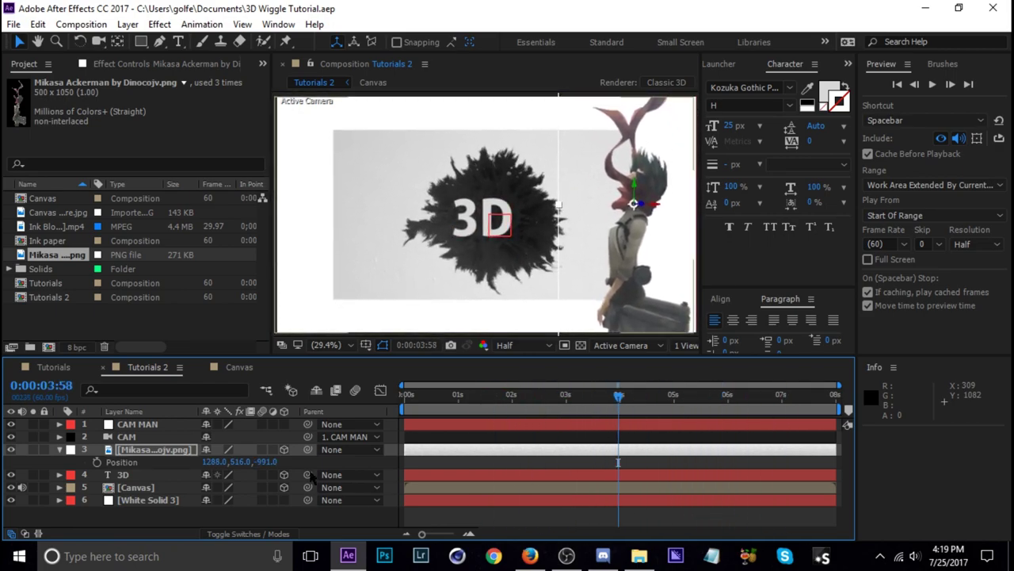
drag(263, 461, 222, 461)
key(s)
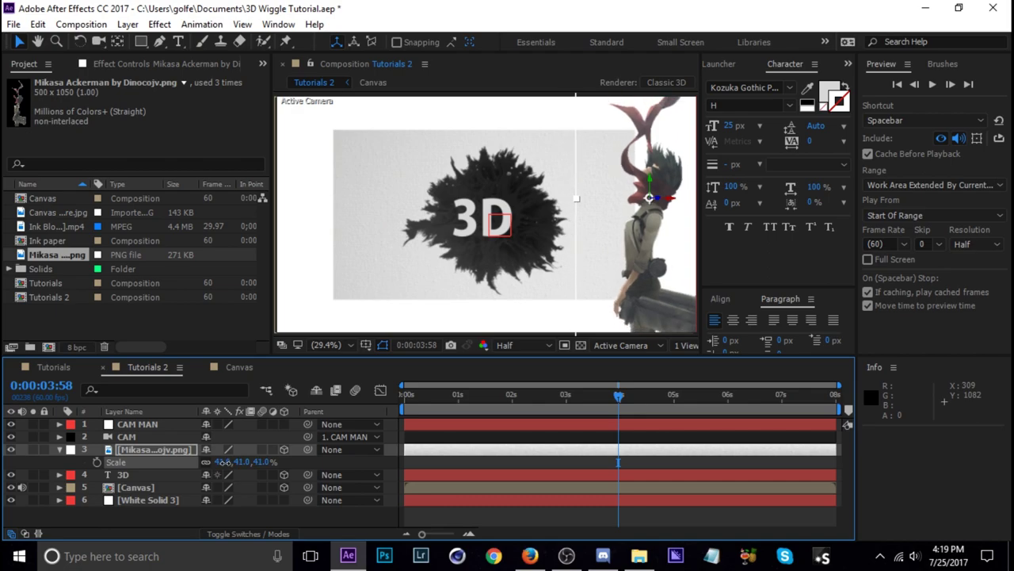
drag(507, 394, 660, 424)
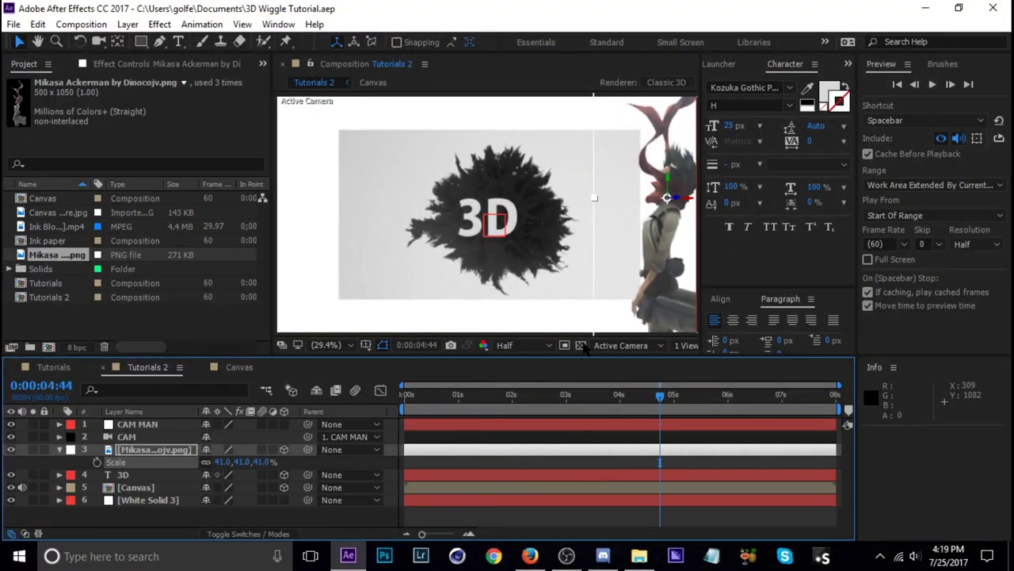
Move the 3D text layer back to Z -734 and shrink its scale to 790%.
click(59, 450)
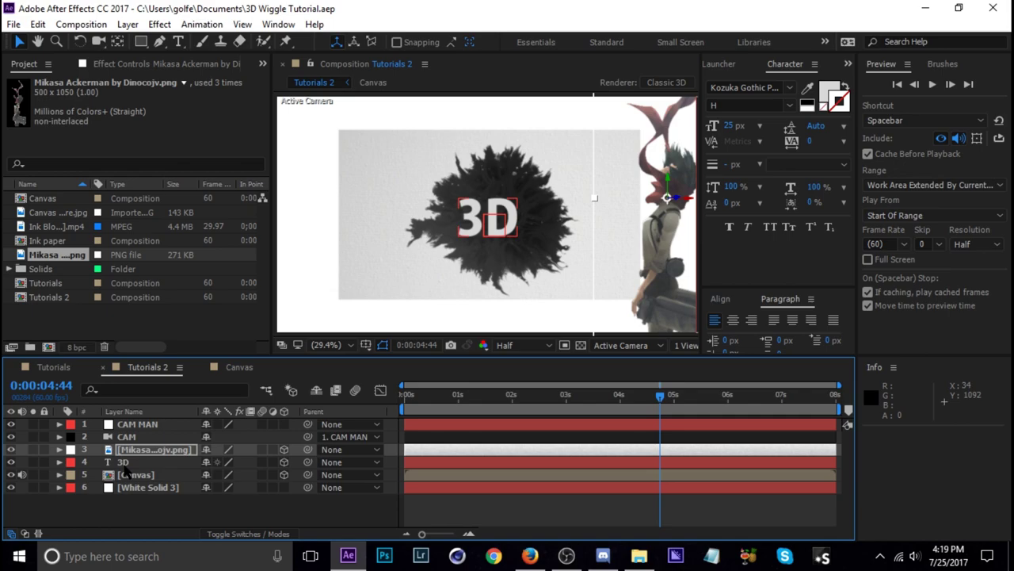
click(123, 462)
key(p)
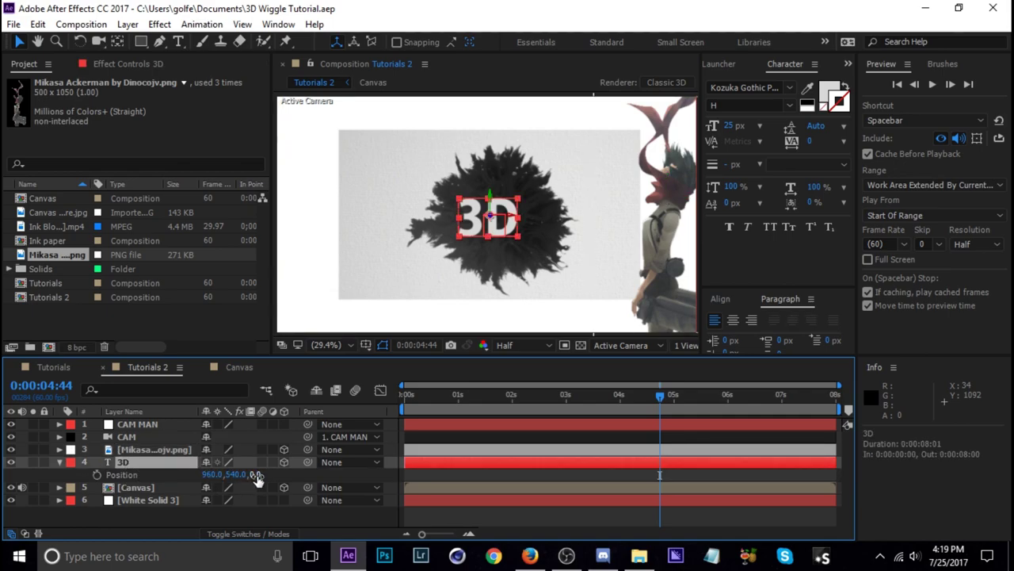
mouse_move(257, 476)
mouse_down()
mouse_move(224, 475)
mouse_move(262, 478)
mouse_up()
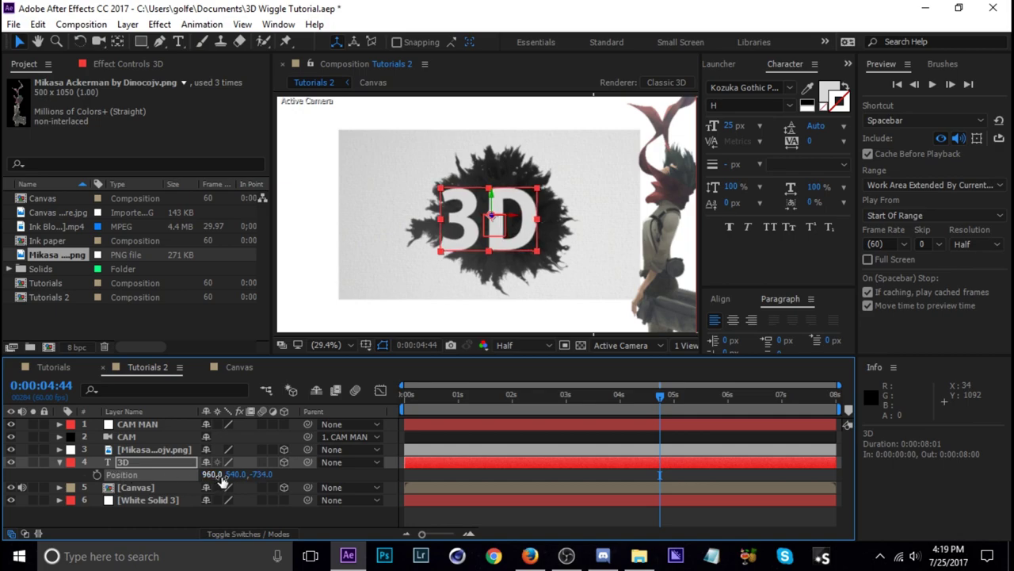
key(s)
drag(267, 478, 251, 474)
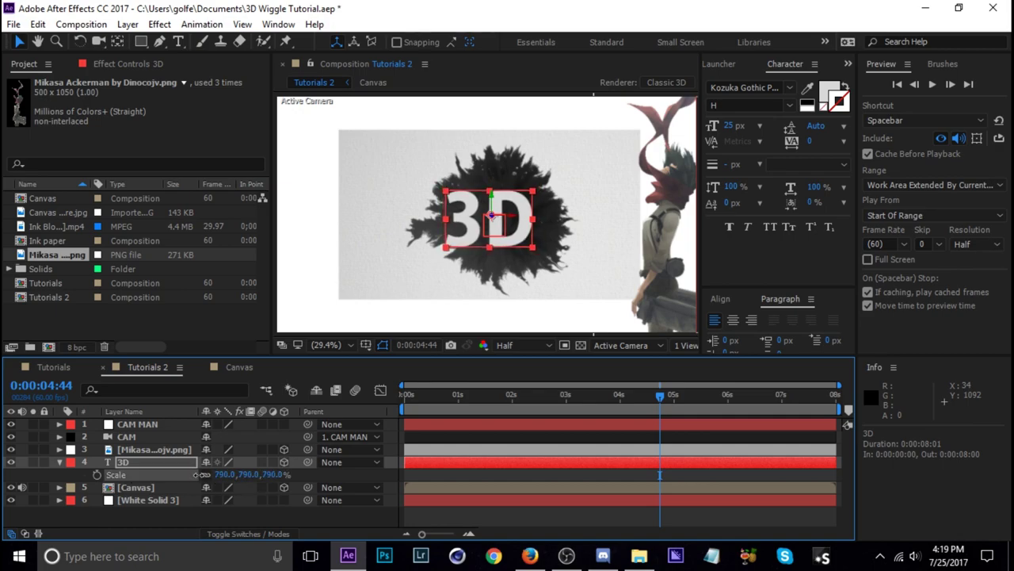
Deselect the text and scrub through the camera push-in to review it.
key(s)
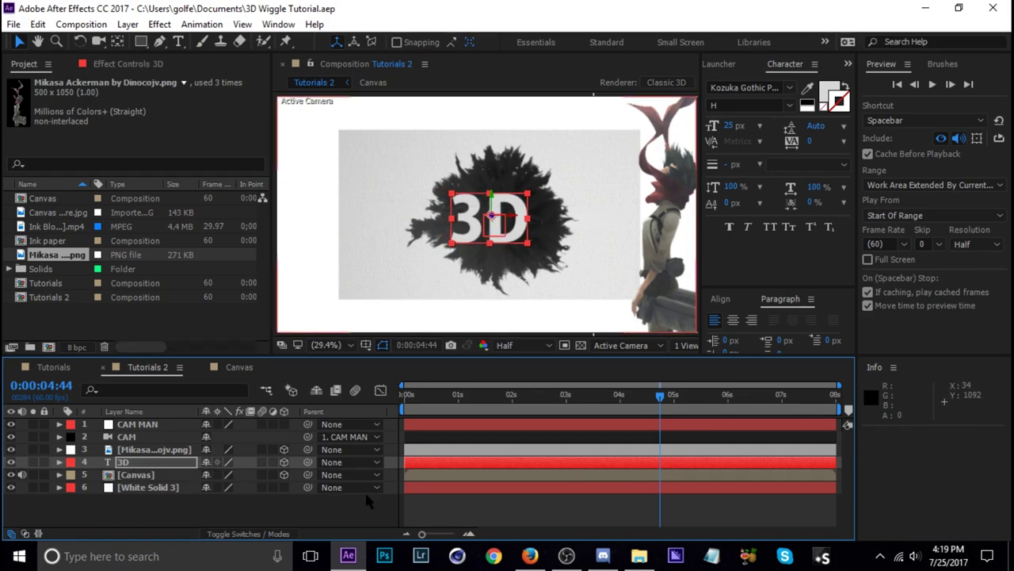
click(365, 507)
click(542, 400)
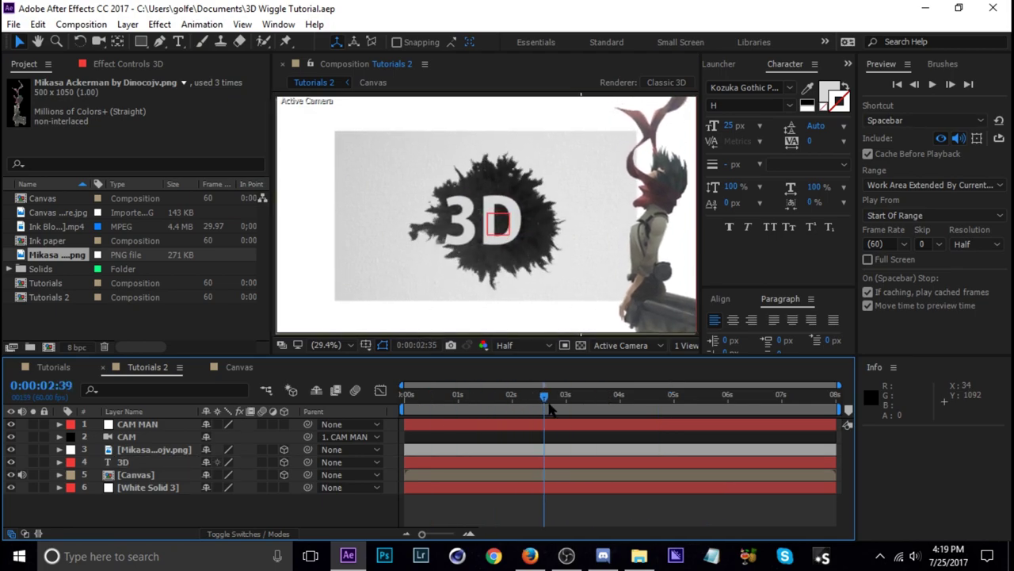
drag(543, 400, 693, 404)
drag(475, 400, 617, 388)
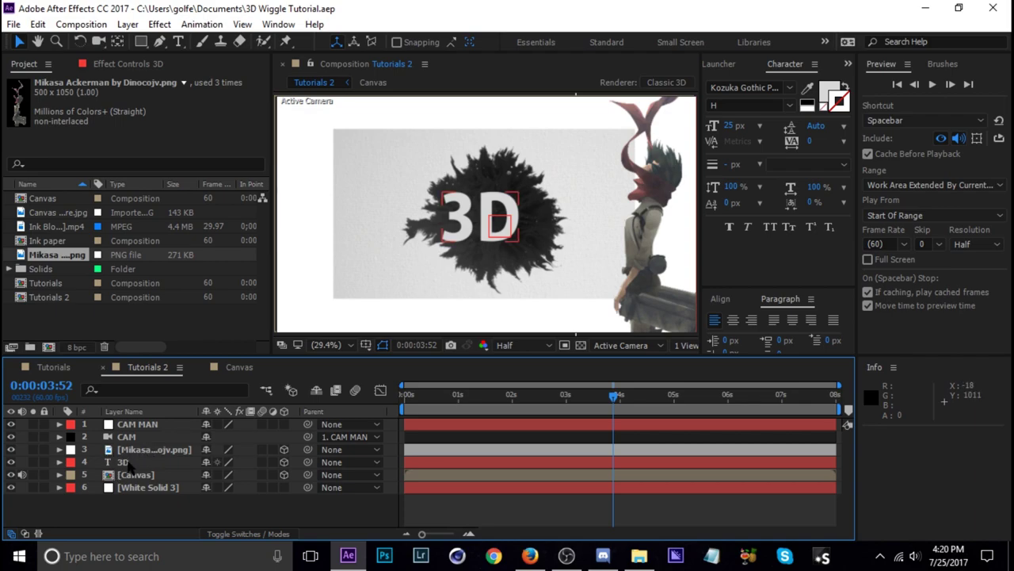
Apply S_DropShadow to the 3D text and shift the shadow to -69.68, 50.32.
click(130, 463)
click(848, 64)
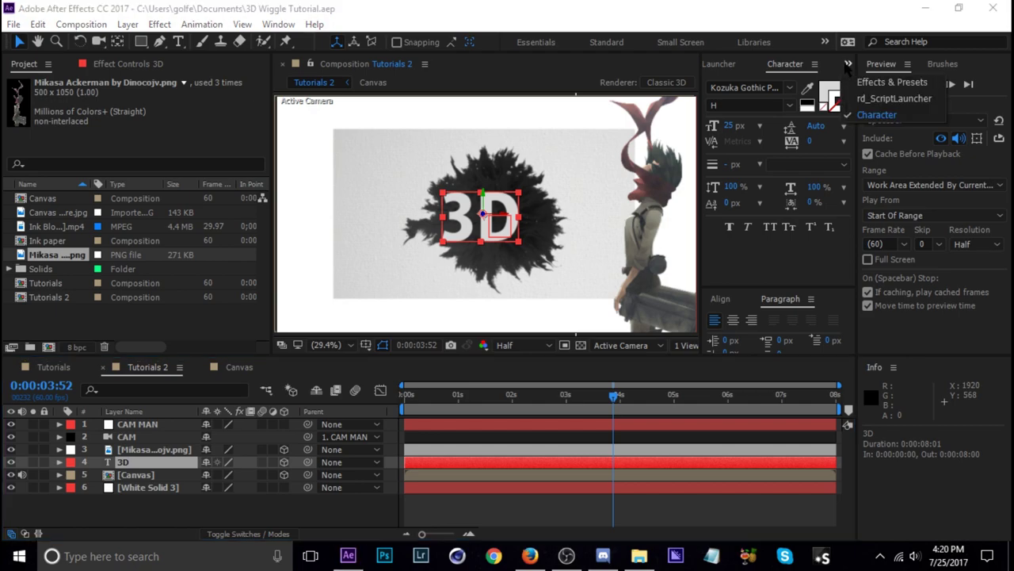
click(868, 84)
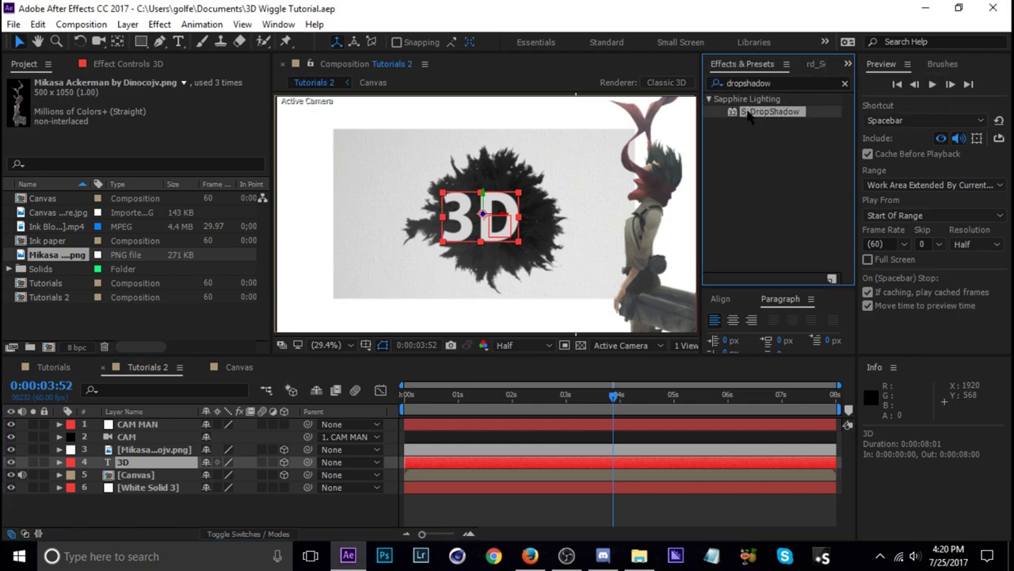
drag(767, 113, 194, 464)
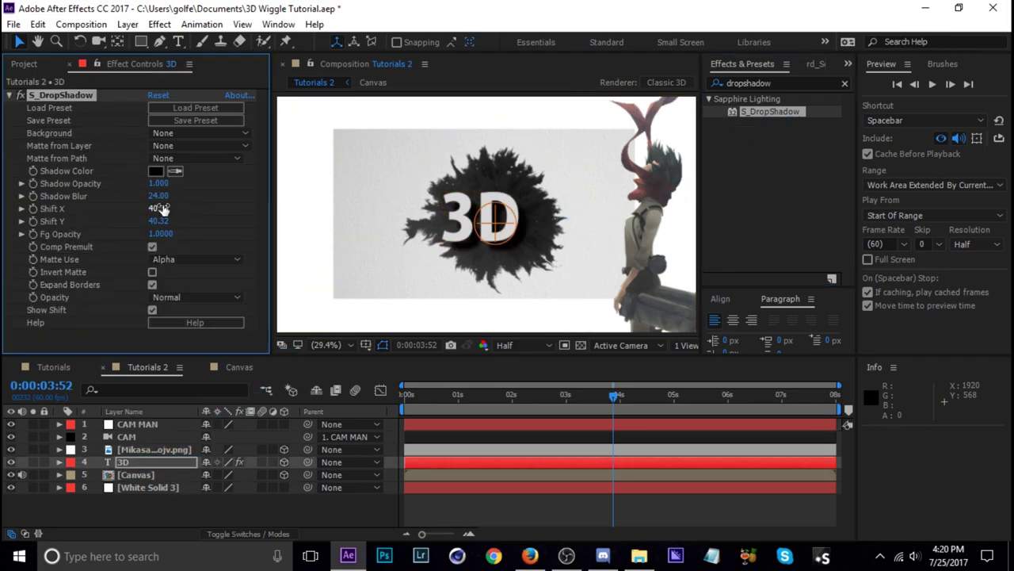
mouse_move(162, 208)
mouse_down()
mouse_move(118, 209)
mouse_move(158, 207)
mouse_move(146, 221)
mouse_move(161, 221)
mouse_move(160, 208)
mouse_move(161, 222)
mouse_up()
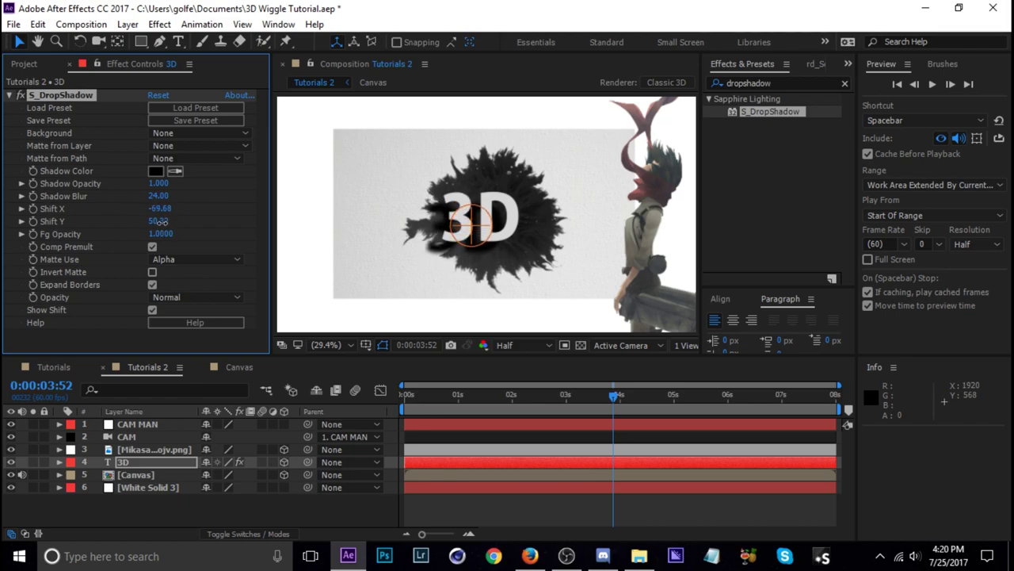
Nudge the 3D text slightly right, lighten the shadow to 0.580 opacity, and preview.
click(140, 463)
key(p)
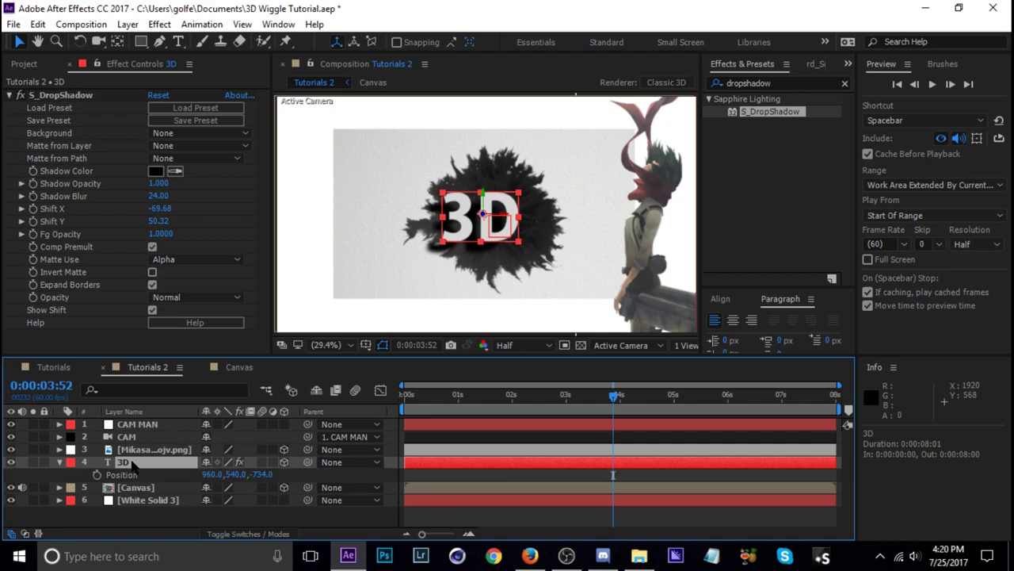
drag(214, 480, 240, 480)
click(59, 462)
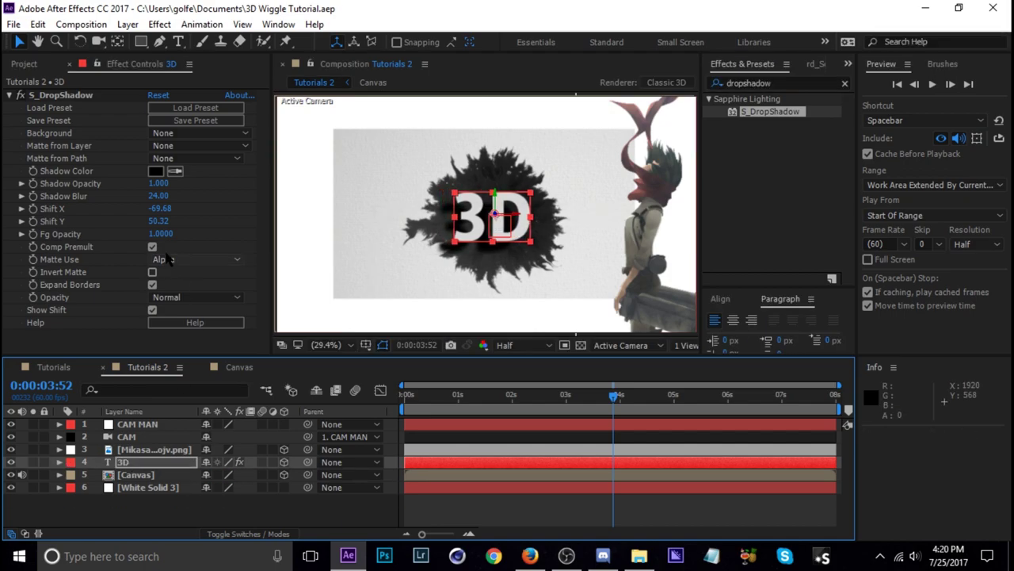
drag(163, 183, 158, 183)
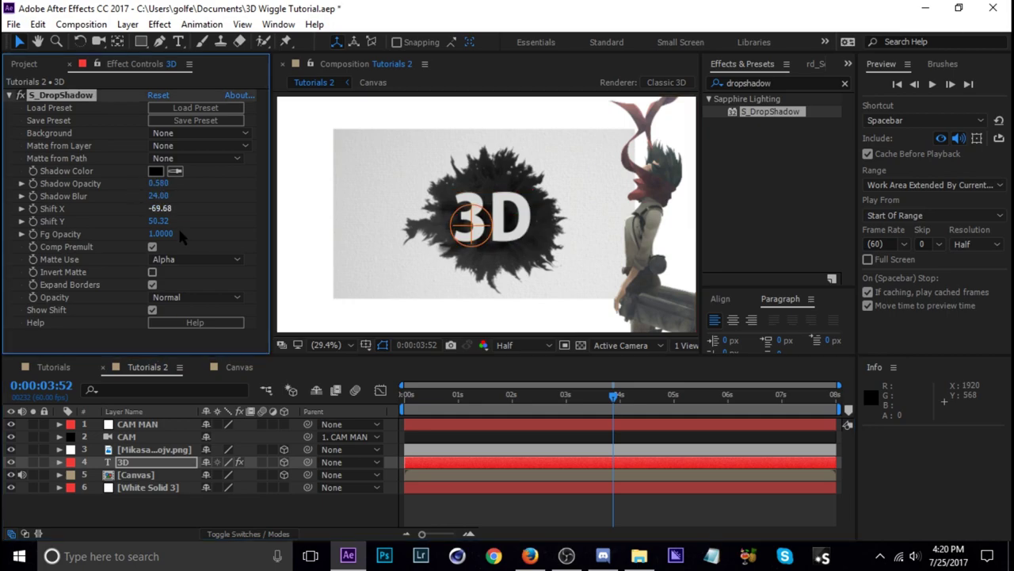
key(ctrl+shift+a)
key(space)
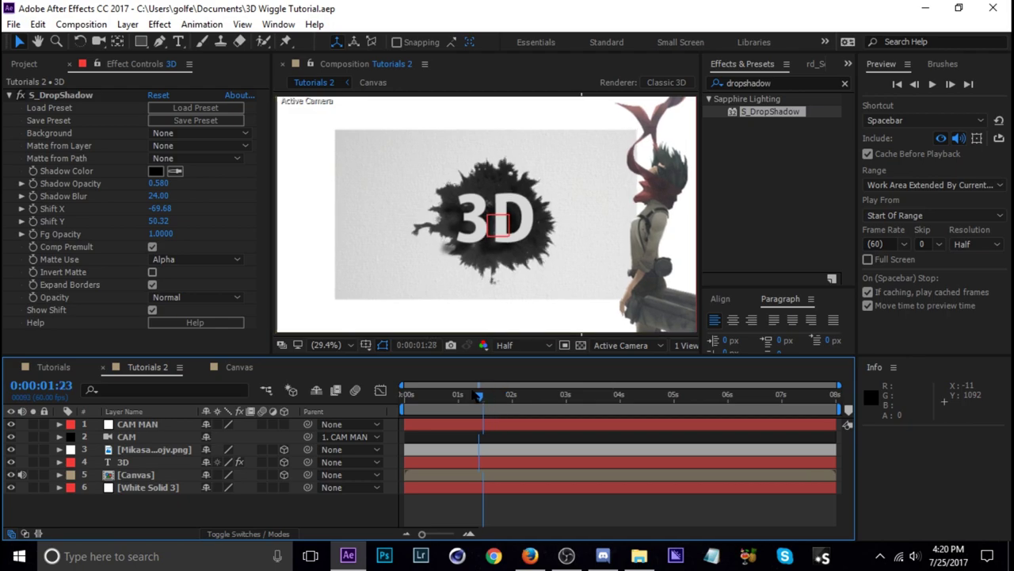
Give the Mikasa layer S_DropShadow with Shift X -919.68, opacity 0.670, blur 29, then review.
click(143, 449)
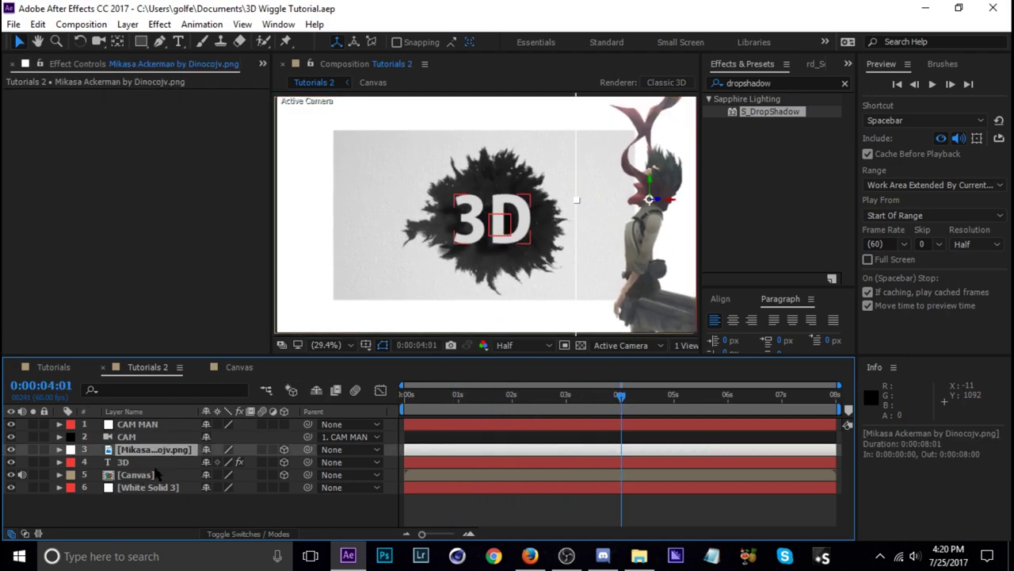
key(ctrl+alt+shift+e)
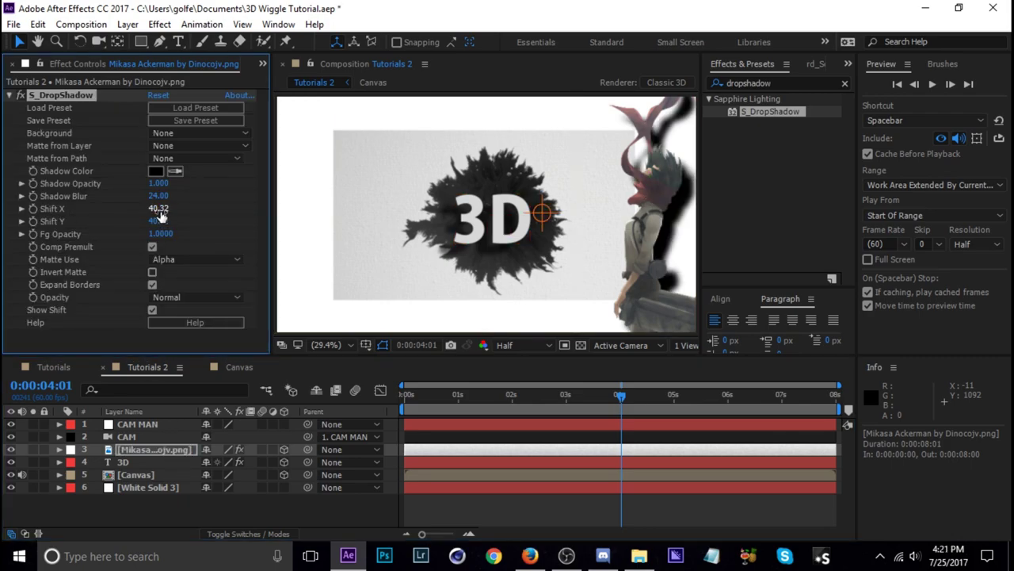
drag(156, 207, 90, 207)
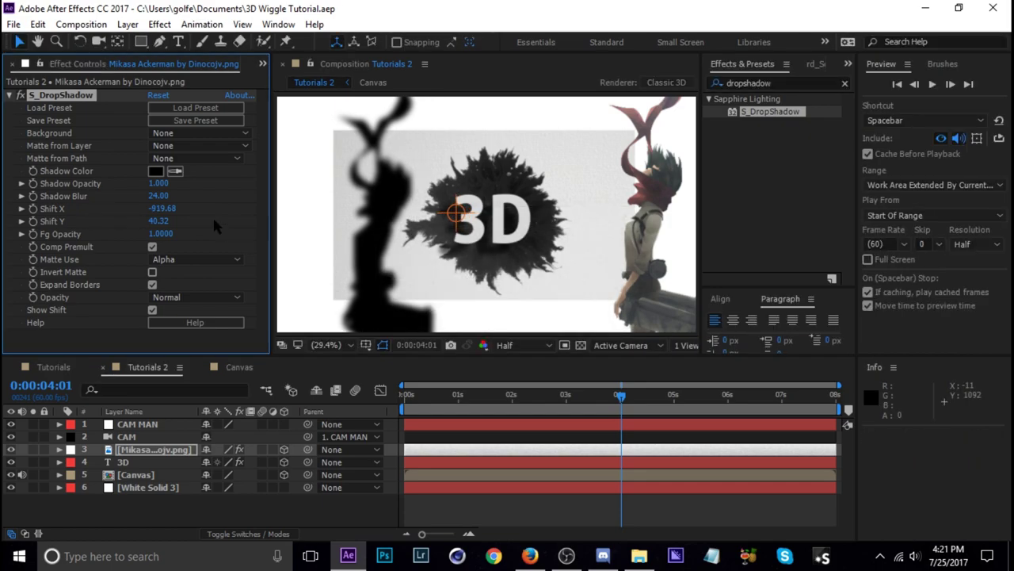
mouse_move(158, 183)
mouse_down()
mouse_move(136, 187)
mouse_move(145, 187)
mouse_up()
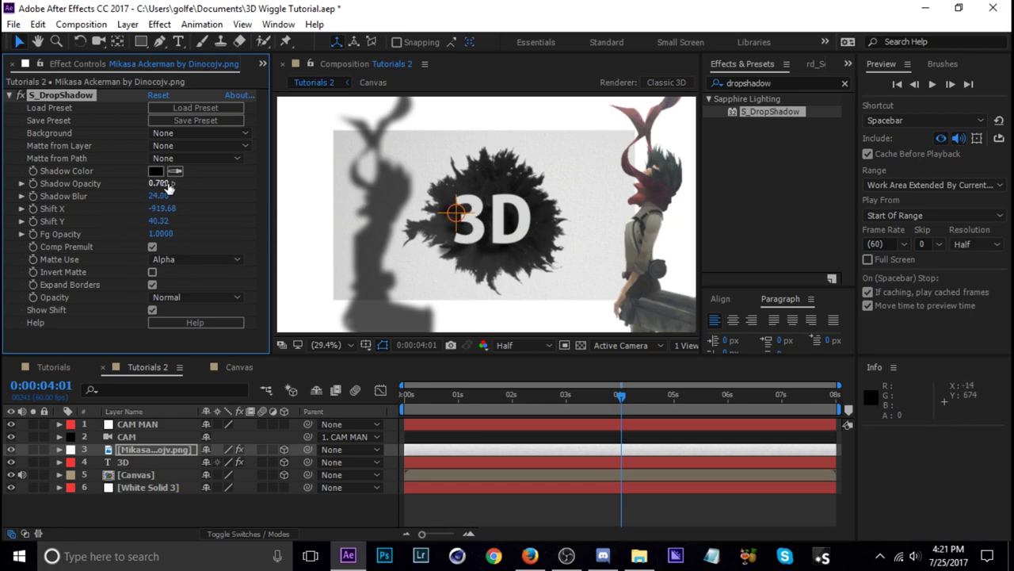
mouse_move(158, 183)
mouse_down()
mouse_move(149, 183)
mouse_move(161, 183)
mouse_move(164, 196)
mouse_move(164, 183)
mouse_up()
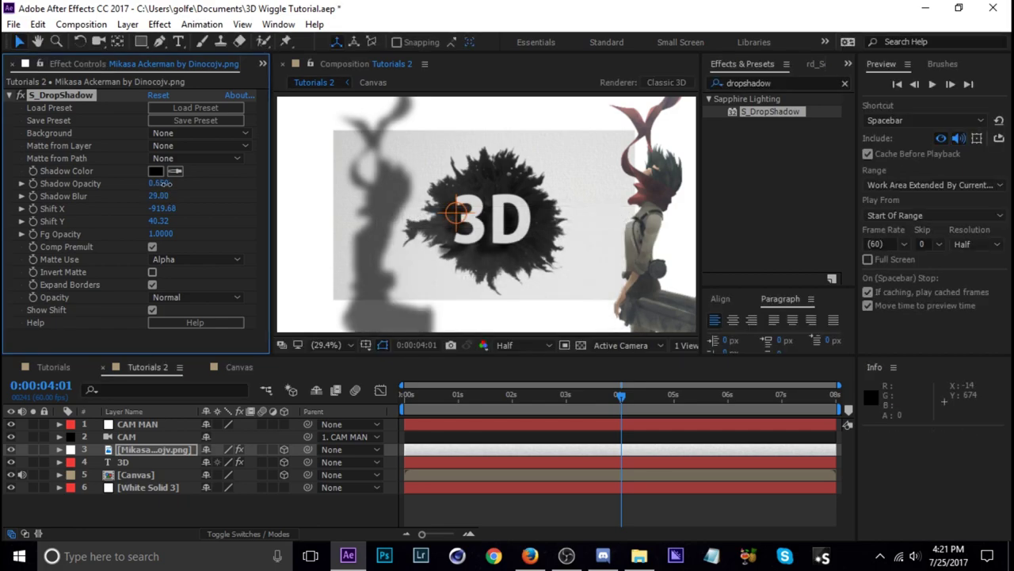
click(543, 507)
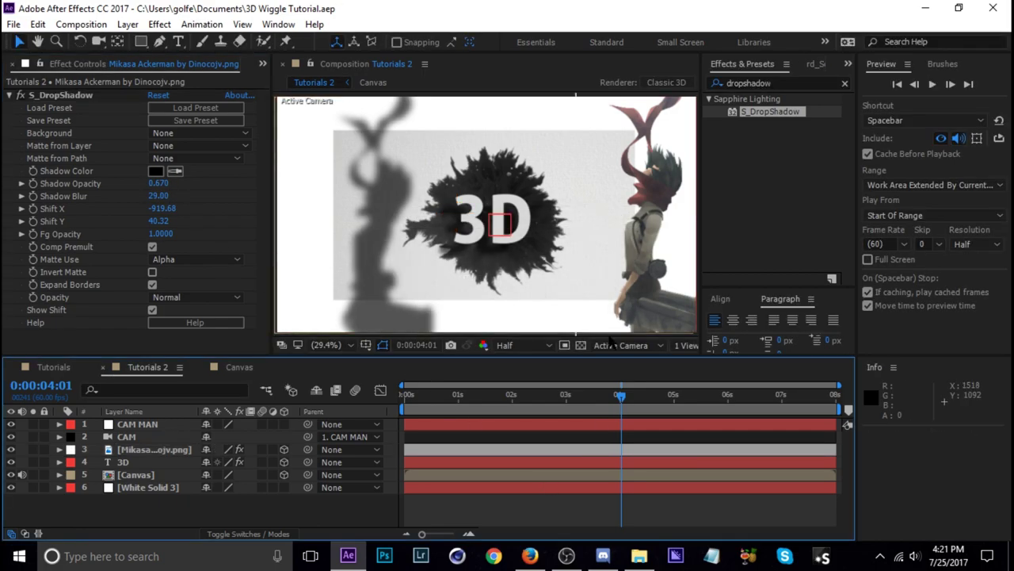
drag(619, 408, 679, 397)
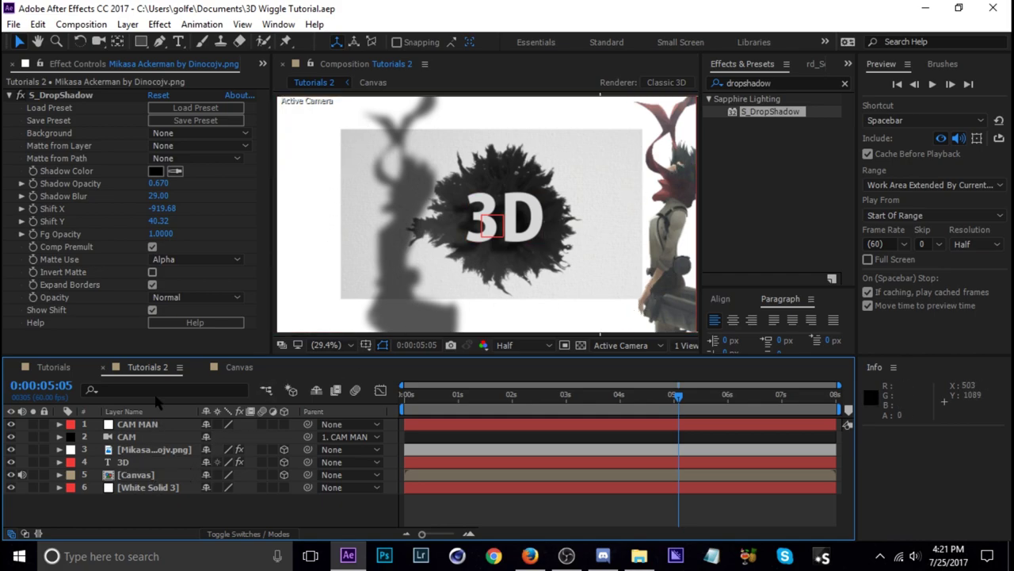
Set the Canvas shadow to Shift Y 20.32, blur 44 and opacity 0.690, then scrub to check.
click(136, 476)
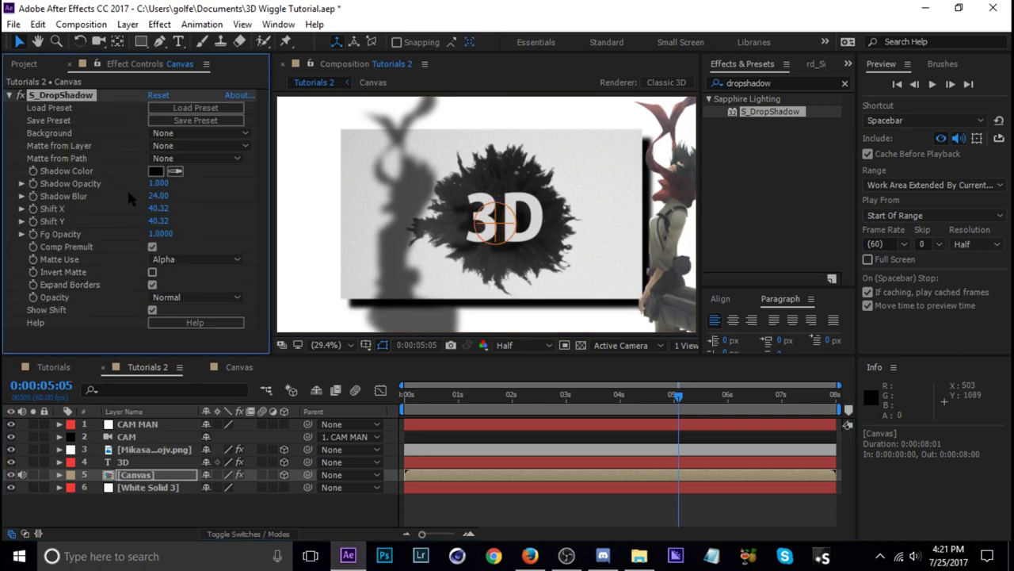
mouse_move(165, 210)
mouse_down()
mouse_move(146, 210)
mouse_move(161, 210)
mouse_up()
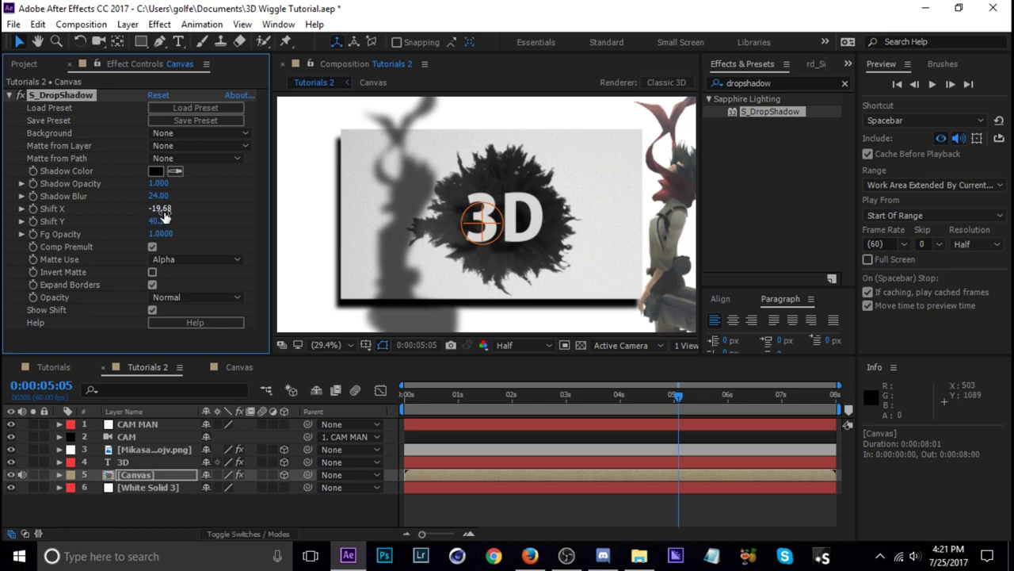
mouse_move(167, 224)
mouse_down()
mouse_move(152, 224)
mouse_move(165, 223)
mouse_up()
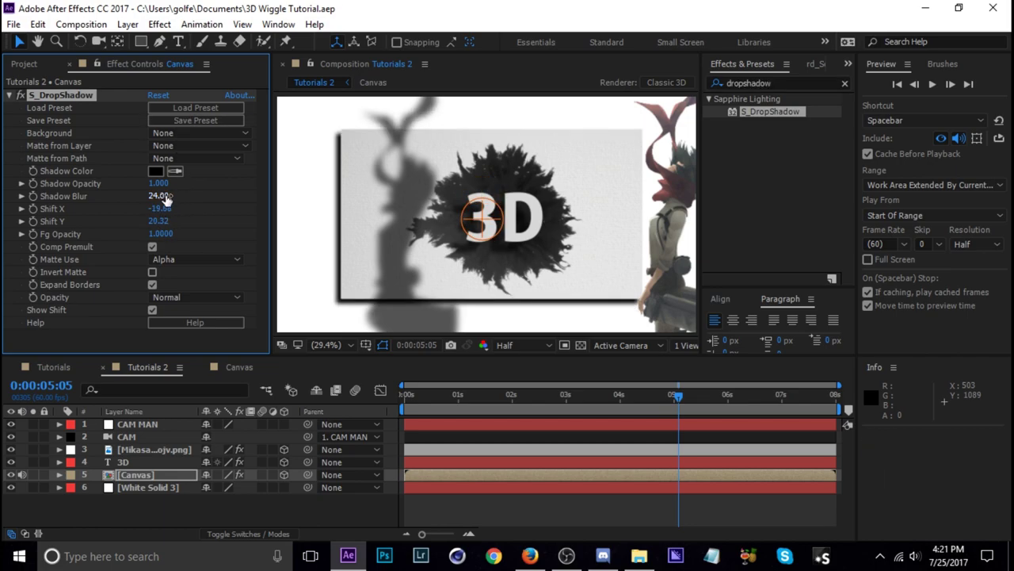
drag(162, 184, 181, 200)
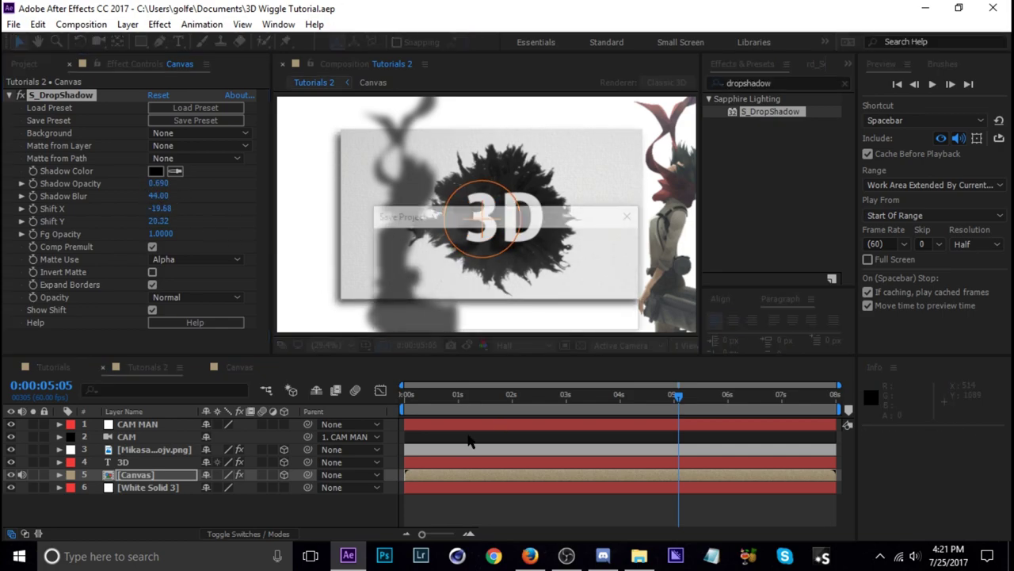
click(483, 502)
click(557, 395)
drag(557, 396, 664, 407)
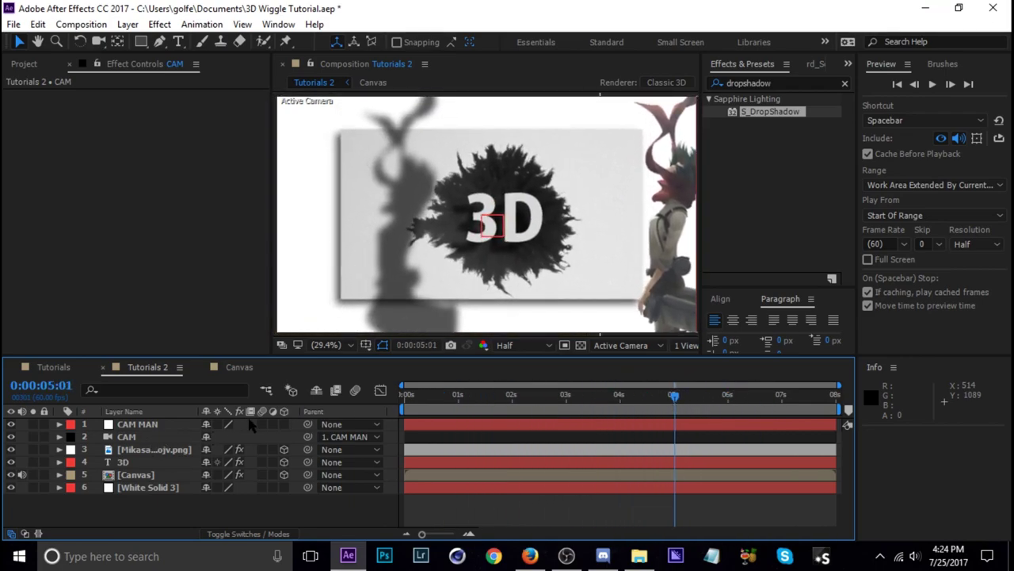
Split the CAM camera's Position into separate X, Y and Z dimensions.
click(158, 425)
key(p)
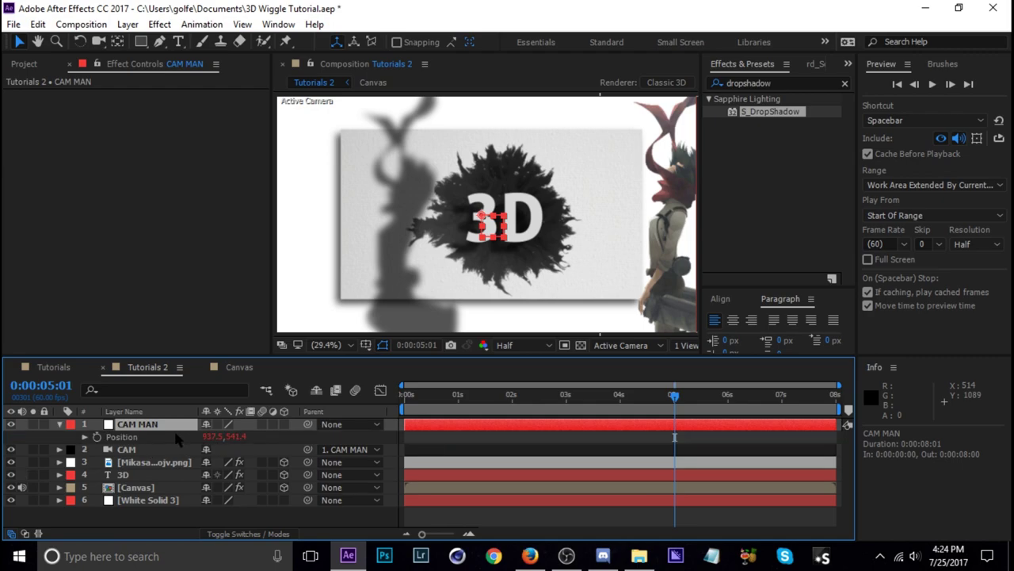
key(p)
click(159, 437)
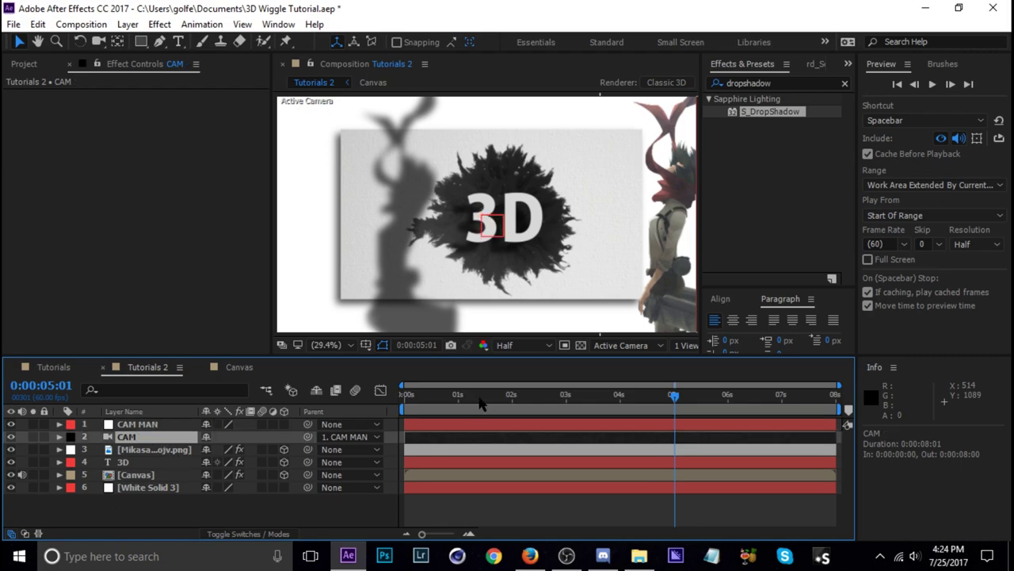
mouse_move(478, 405)
mouse_down()
mouse_move(532, 396)
mouse_move(472, 404)
mouse_up()
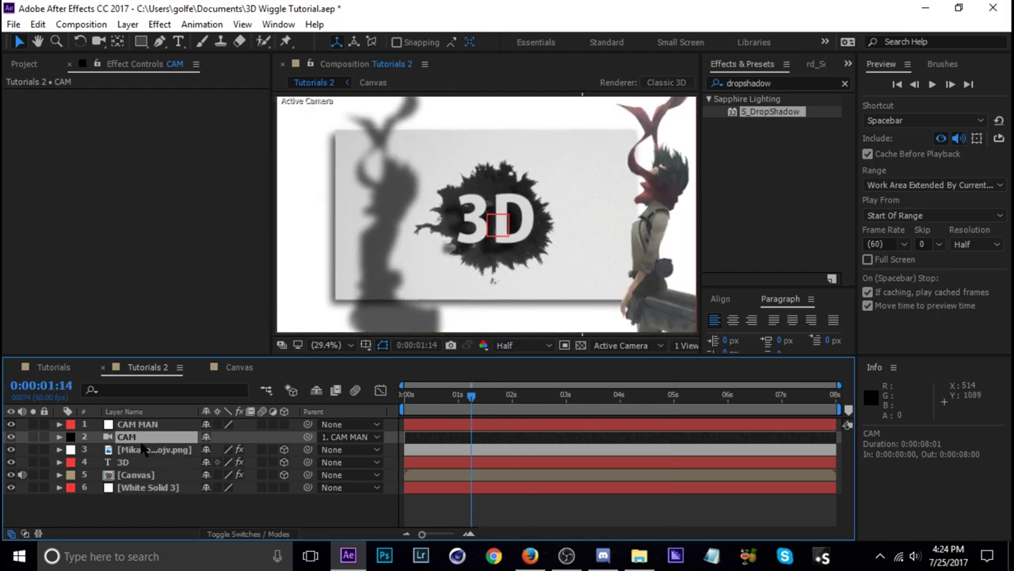
key(p)
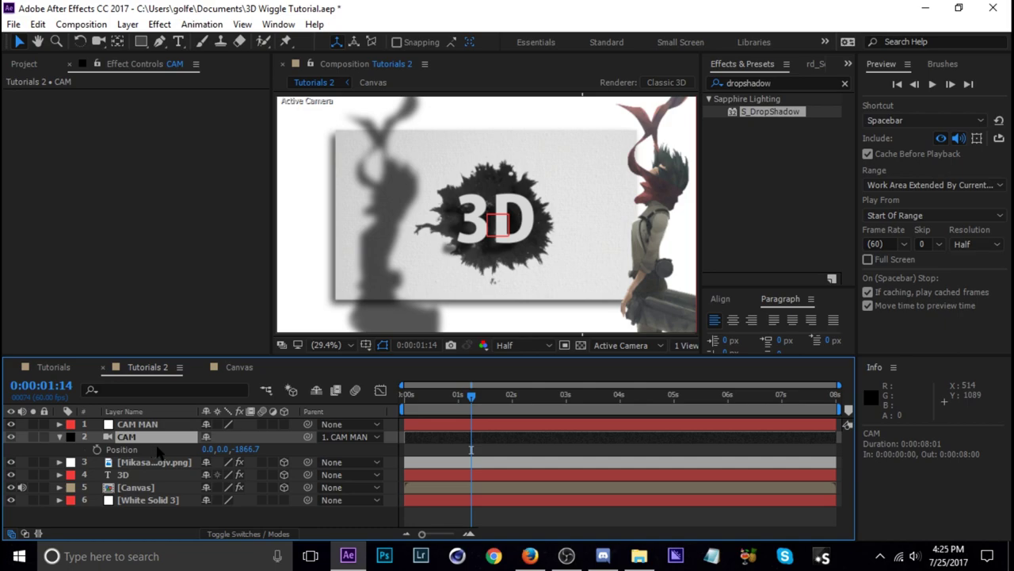
right_click(134, 450)
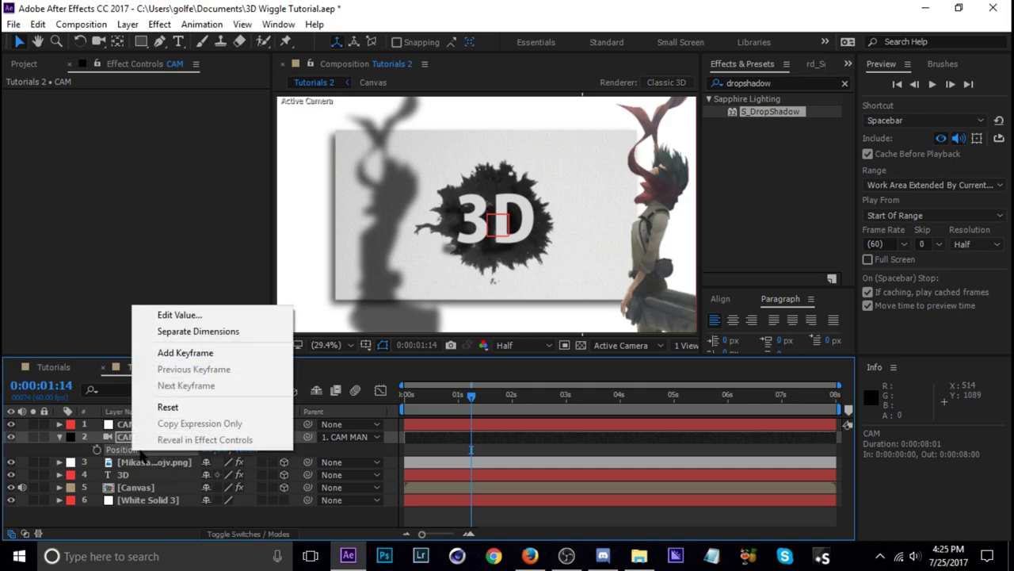
click(194, 332)
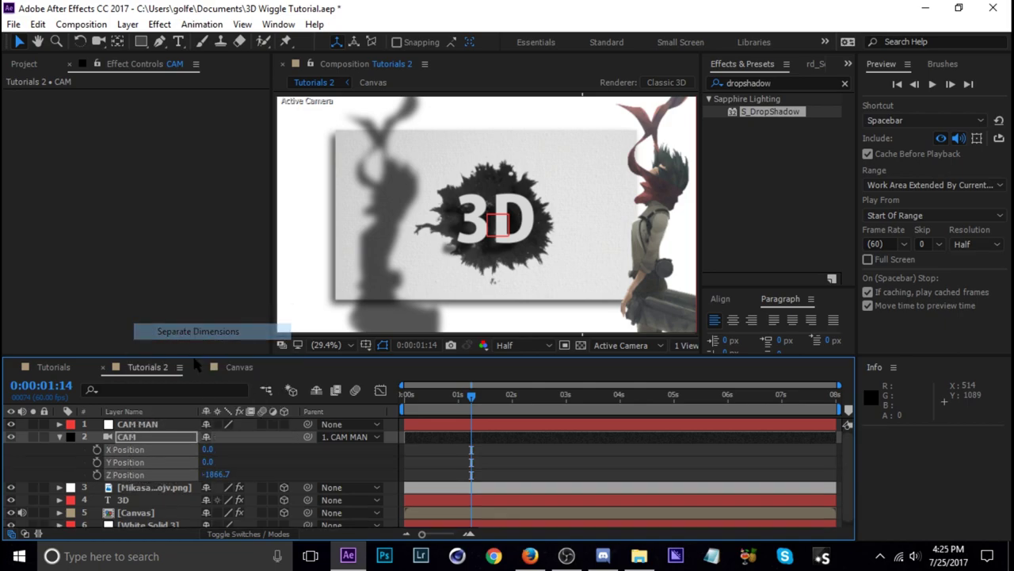
click(288, 473)
Keyframe Z Position from -874.7 at 0 s to -1866.7 near 3 s and ease the curve.
drag(471, 400, 396, 405)
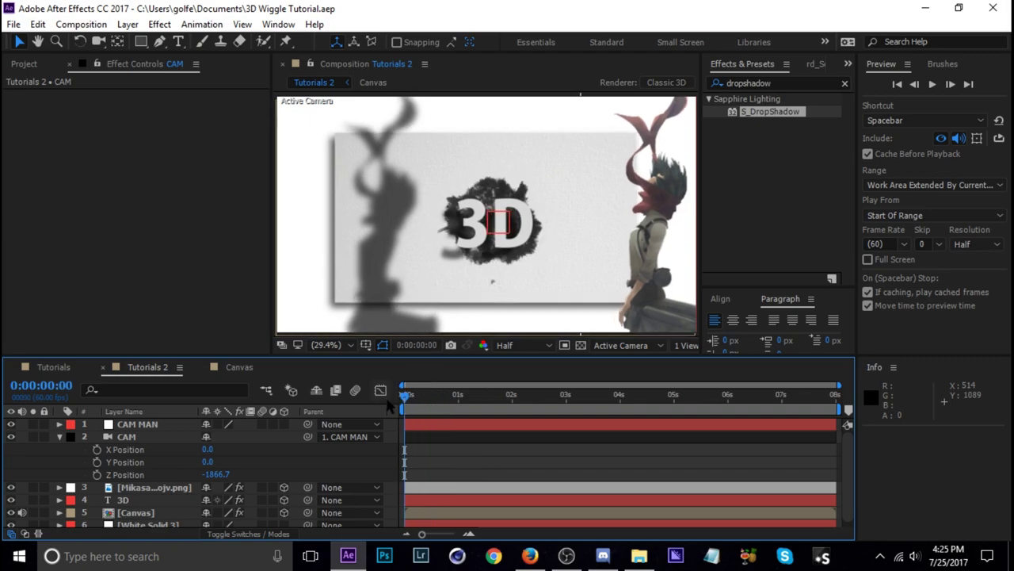
click(97, 474)
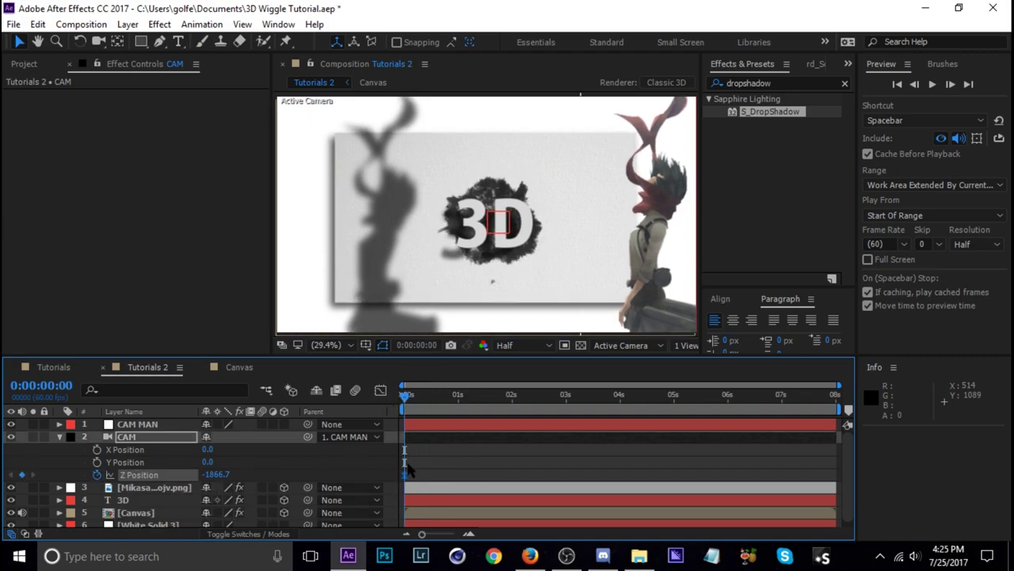
drag(404, 475, 568, 479)
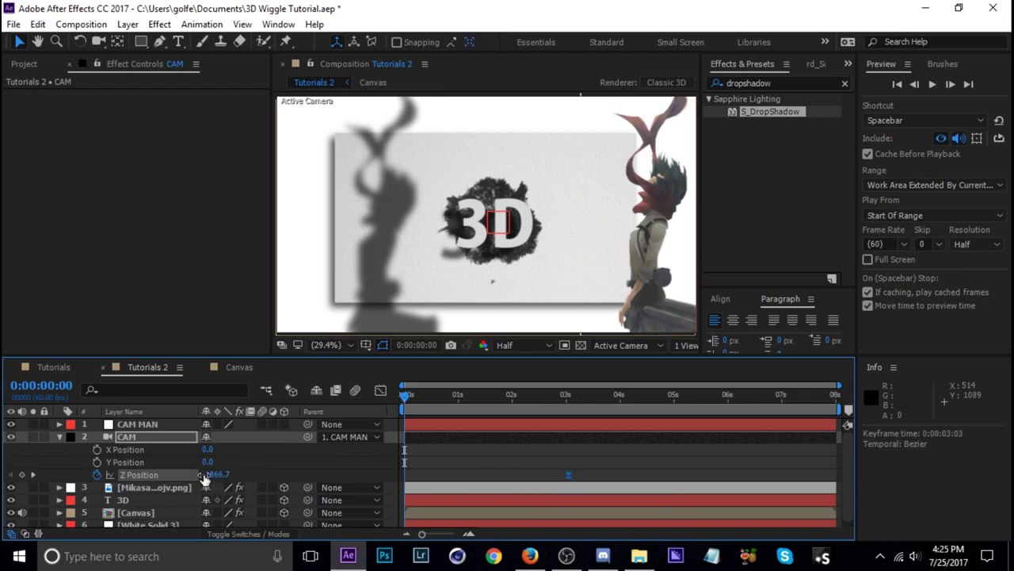
drag(208, 480, 254, 480)
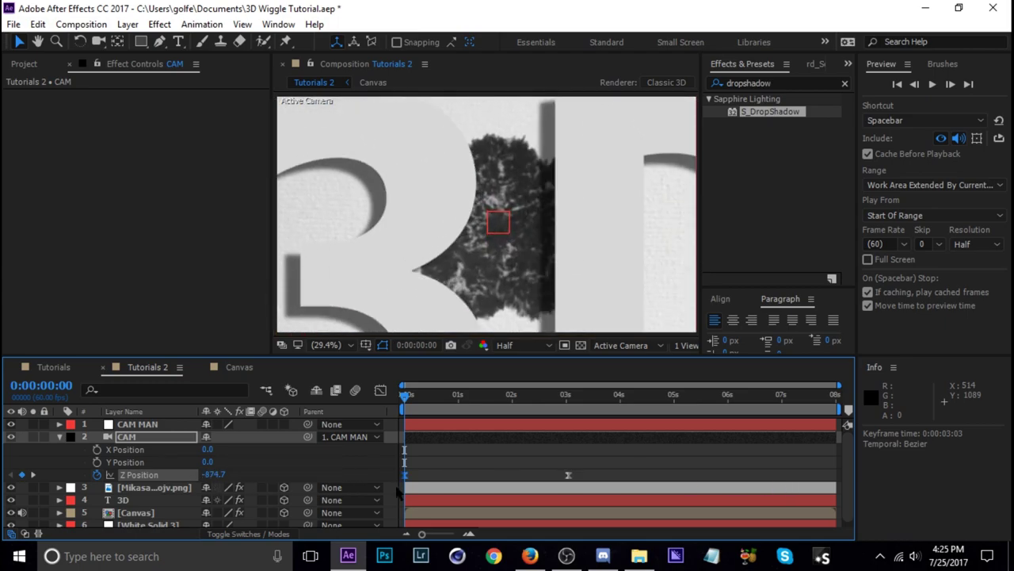
click(381, 390)
drag(434, 429, 405, 458)
drag(537, 502, 492, 499)
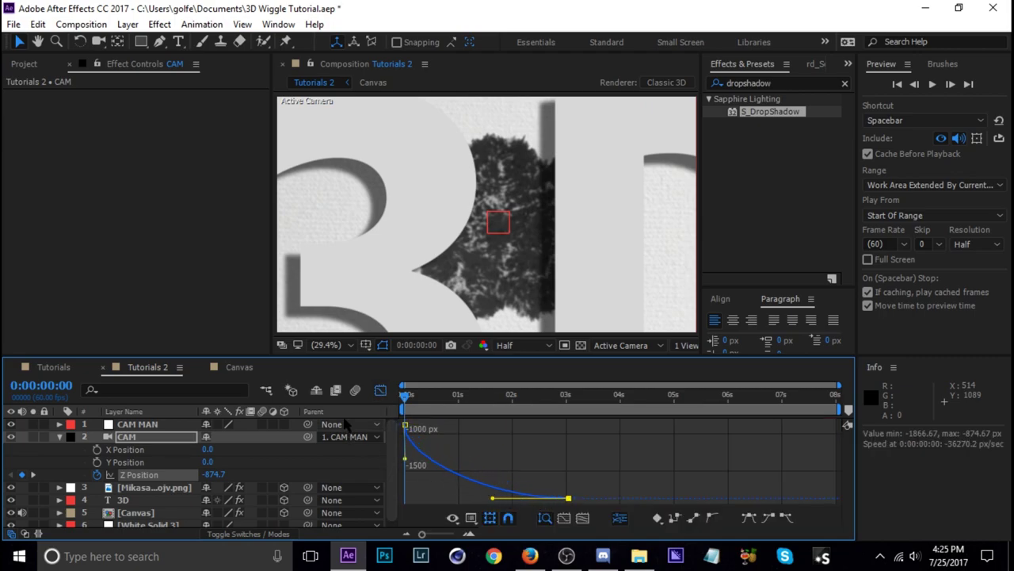
Keyframe the camera's Y Rotation, placing the 0° key near 3 seconds and rotating the first frame.
click(380, 391)
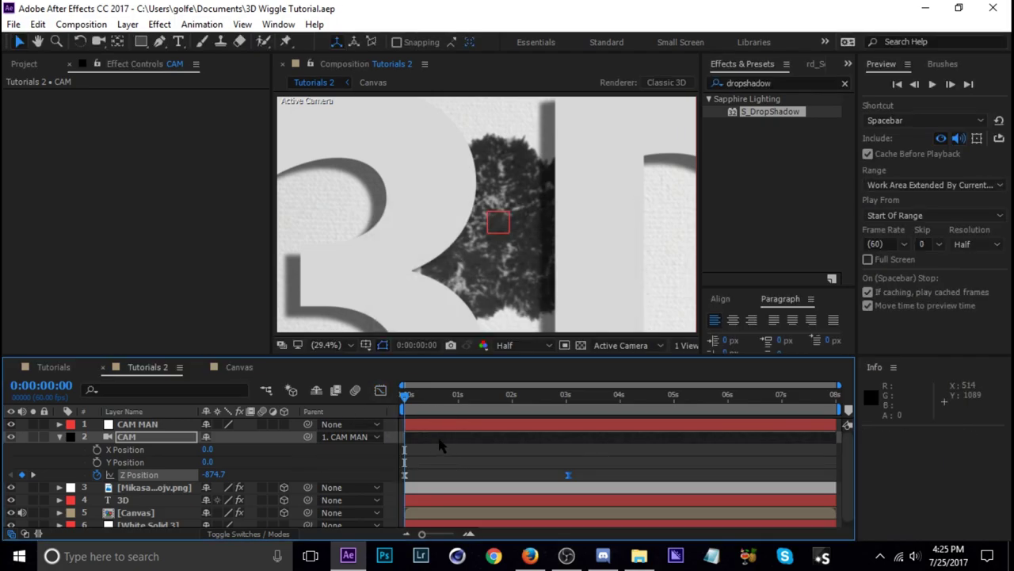
key(r)
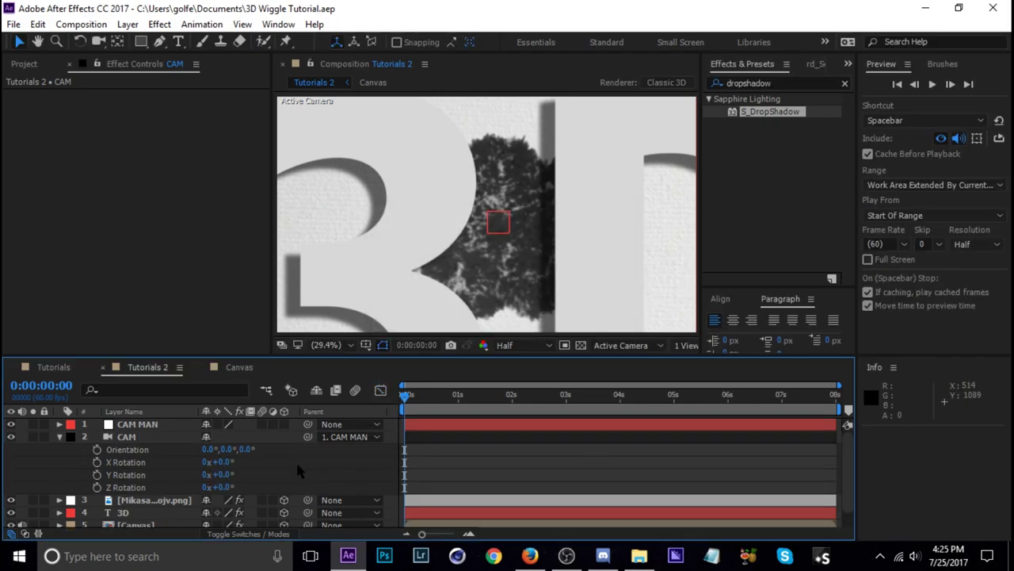
click(97, 474)
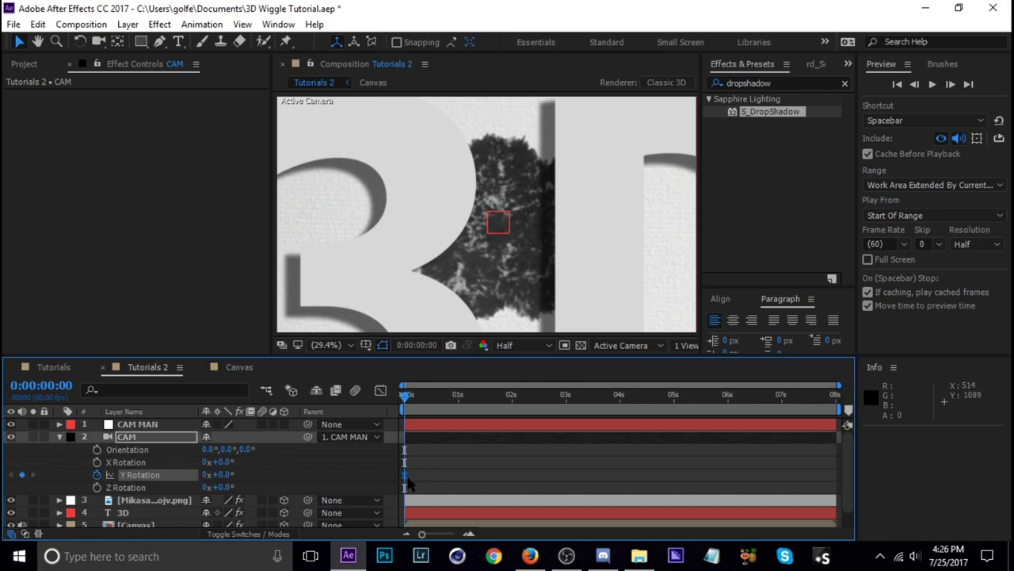
drag(407, 479, 422, 482)
drag(521, 487, 567, 487)
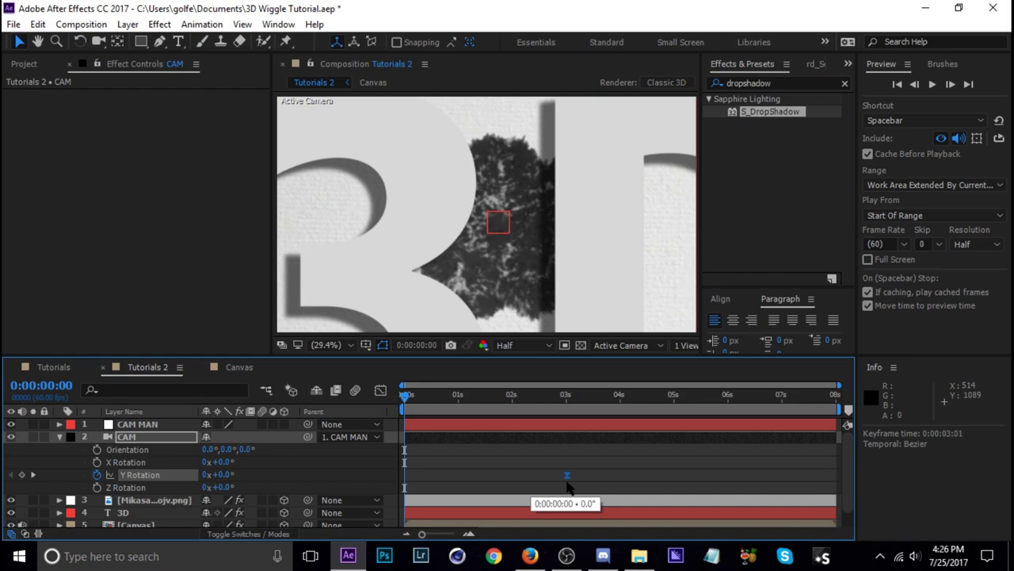
drag(225, 476, 304, 479)
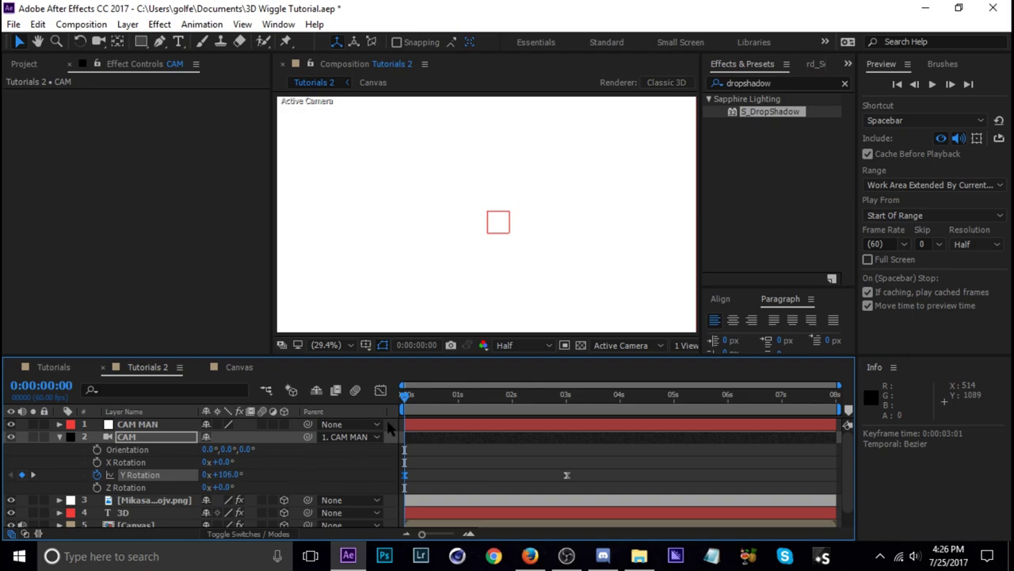
Ease the Y Rotation curve in the Graph Editor and preview around 1 second.
click(381, 390)
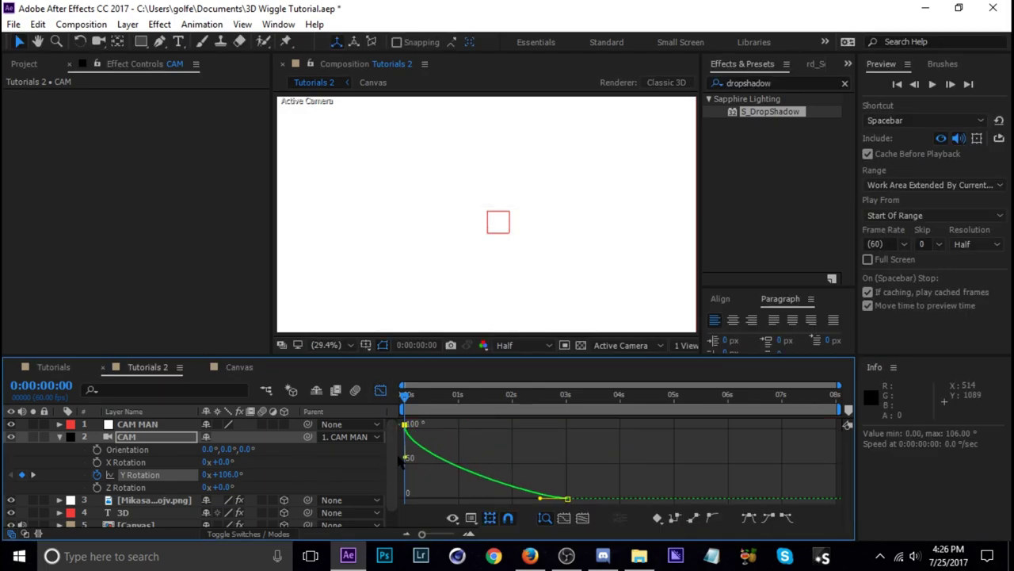
drag(404, 458, 405, 458)
drag(542, 499, 471, 499)
click(380, 390)
drag(406, 394, 394, 411)
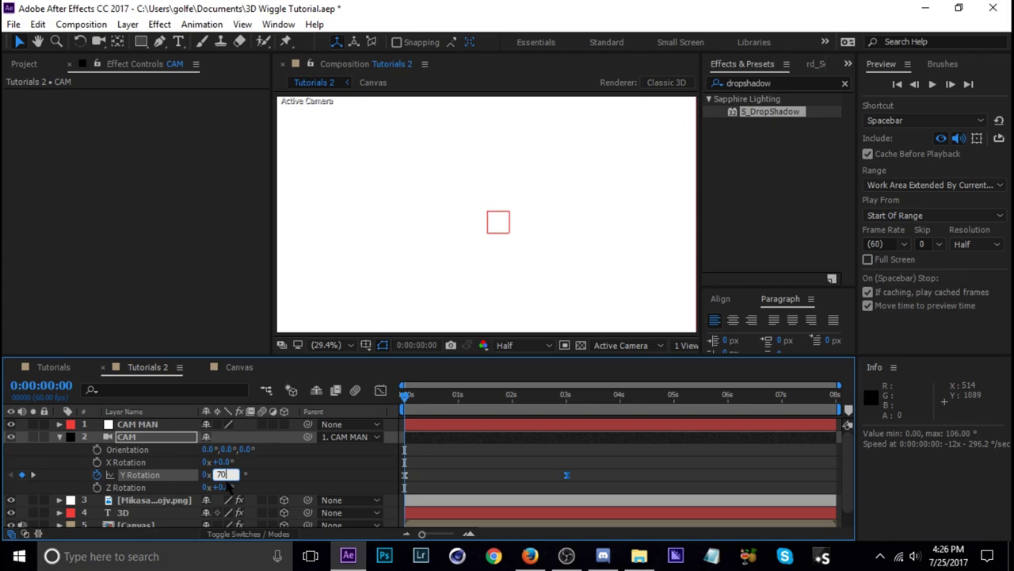
Set the starting Y Rotation to 70° and reshape its ease, previewing near 1.5 seconds.
key(Return)
click(381, 389)
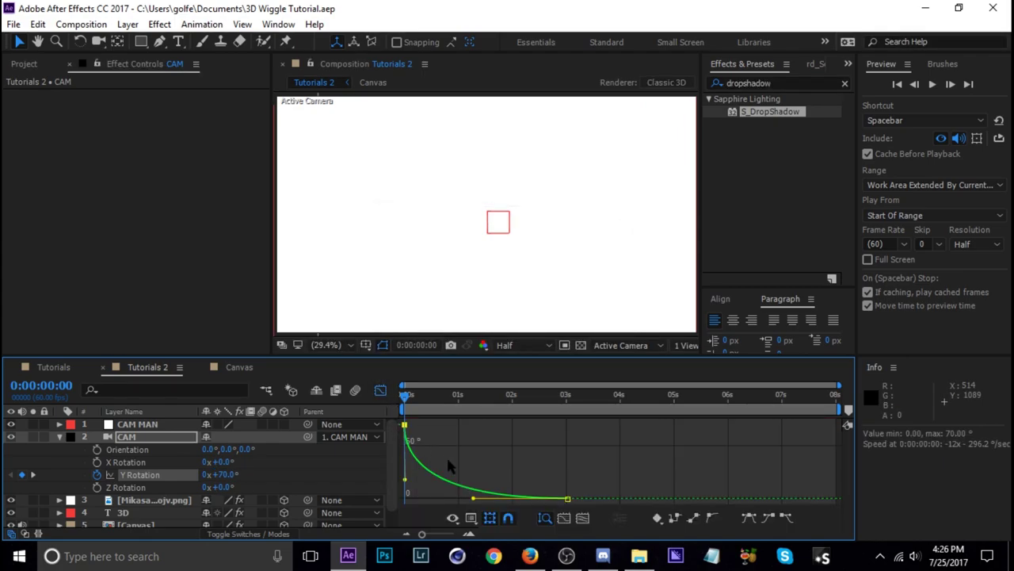
drag(475, 502, 452, 501)
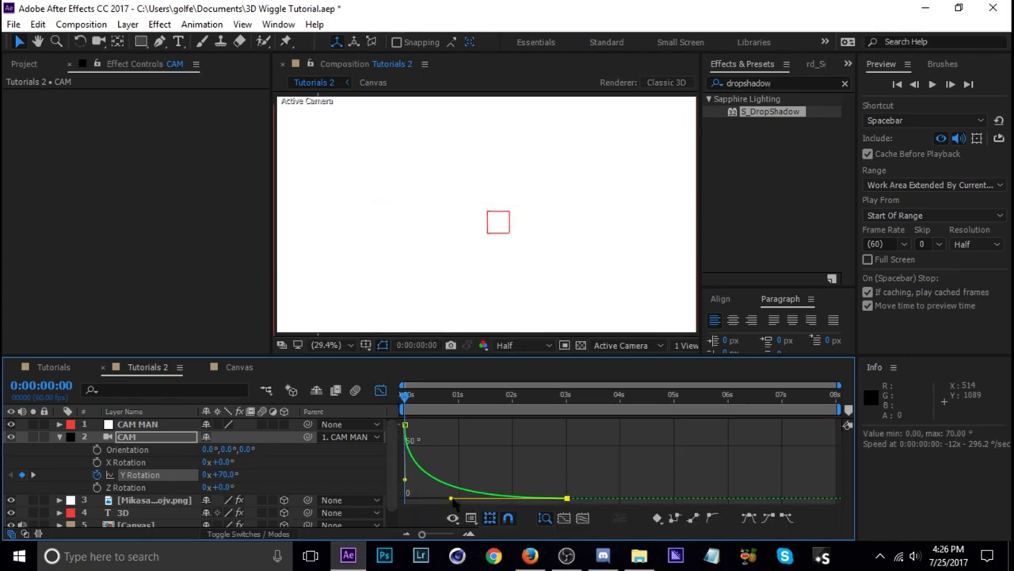
click(381, 390)
drag(431, 402, 404, 407)
Show only the camera's animated properties and set the starting Z Position to about -777.7.
key(r)
key(u)
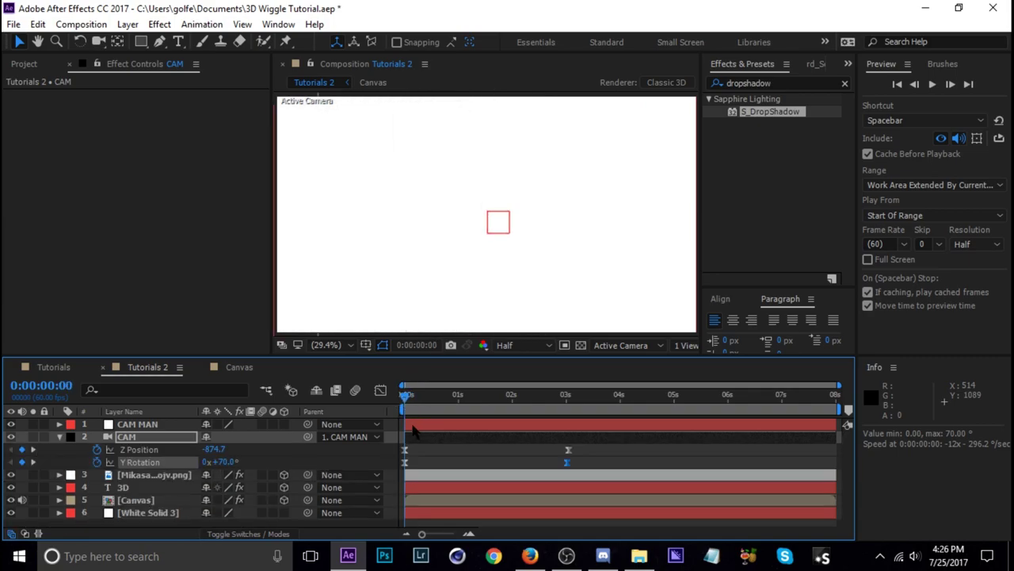
click(272, 459)
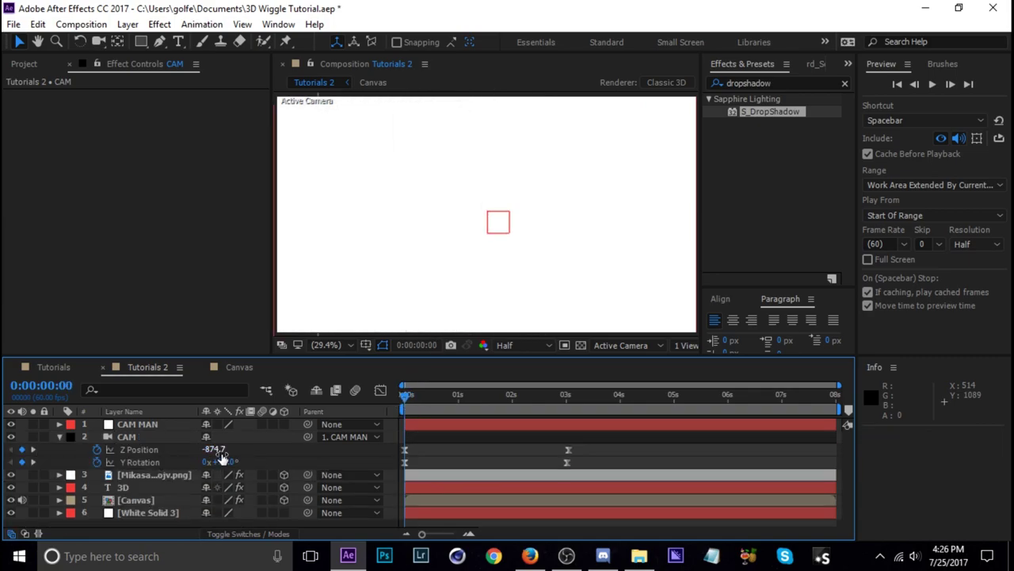
drag(220, 450, 196, 451)
drag(55, 462, 309, 468)
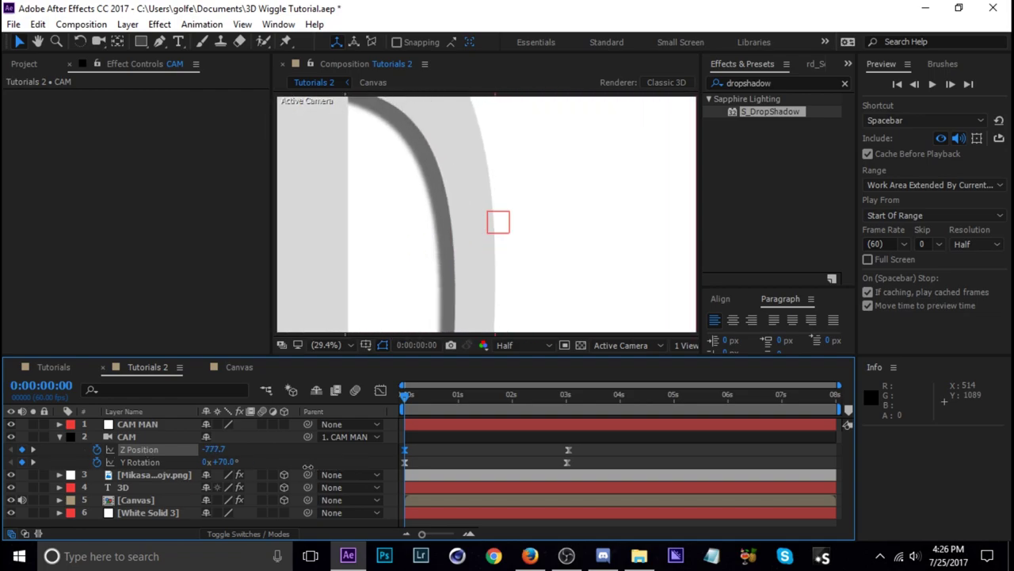
Try a steeper ease on the Z Position curve, preview it, then undo and return to frame one.
click(126, 436)
key(shift+F3)
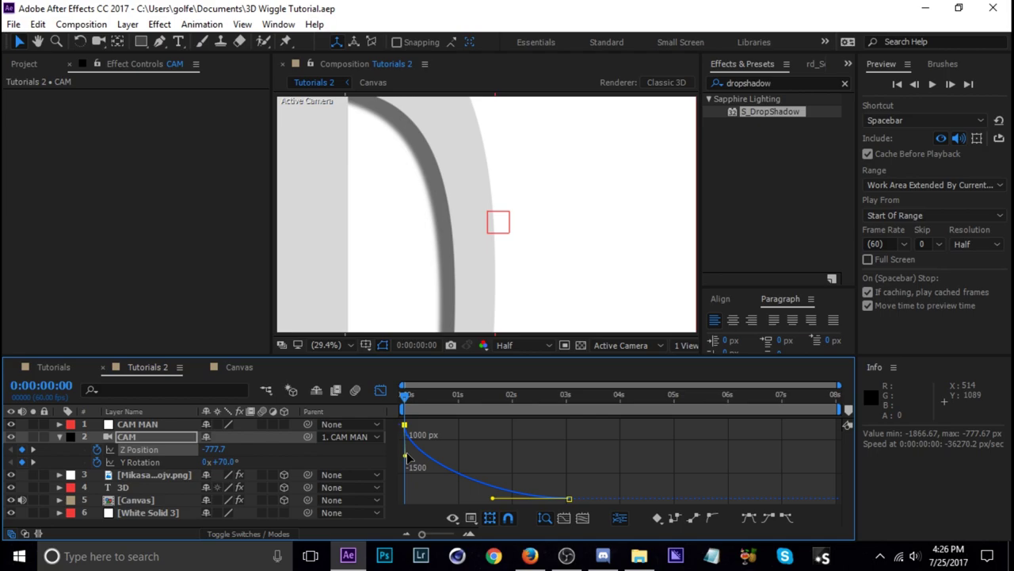
drag(408, 458, 402, 472)
click(381, 391)
drag(405, 395, 473, 416)
key(ctrl+z)
key(Home)
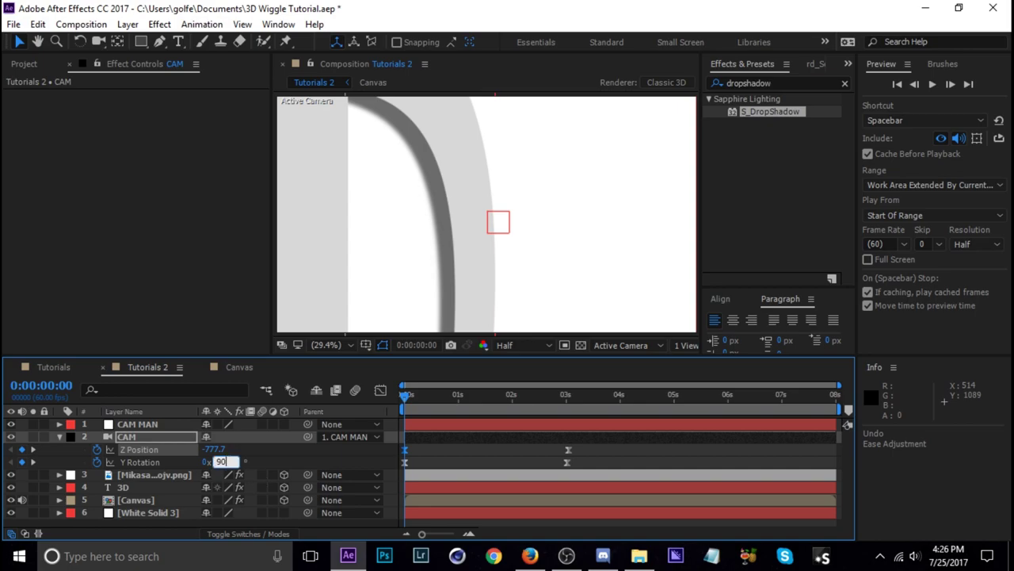
Set the starting Y Rotation to 90° and smooth its speed curve, previewing around 2 seconds.
key(Return)
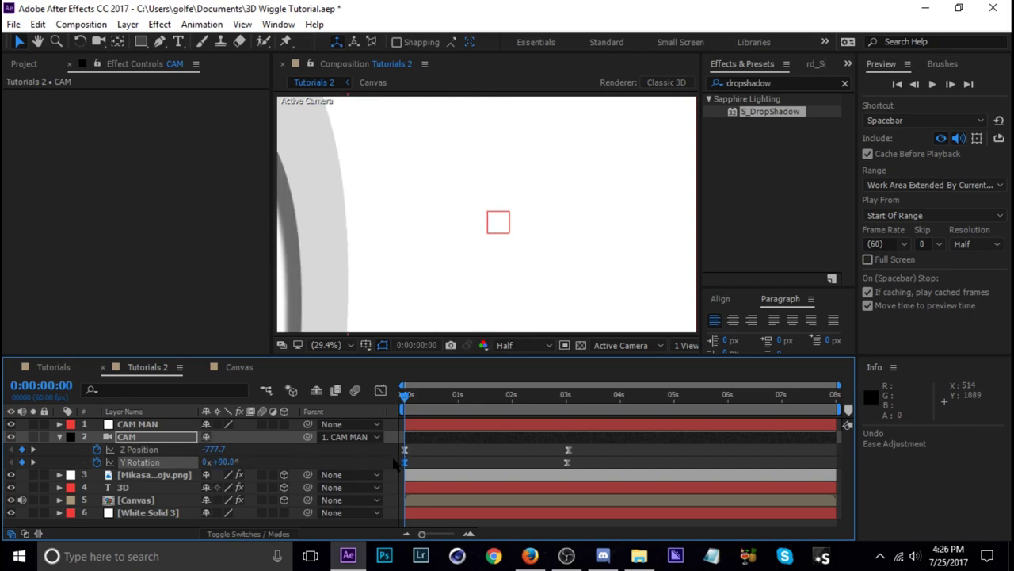
click(381, 391)
drag(406, 466, 402, 482)
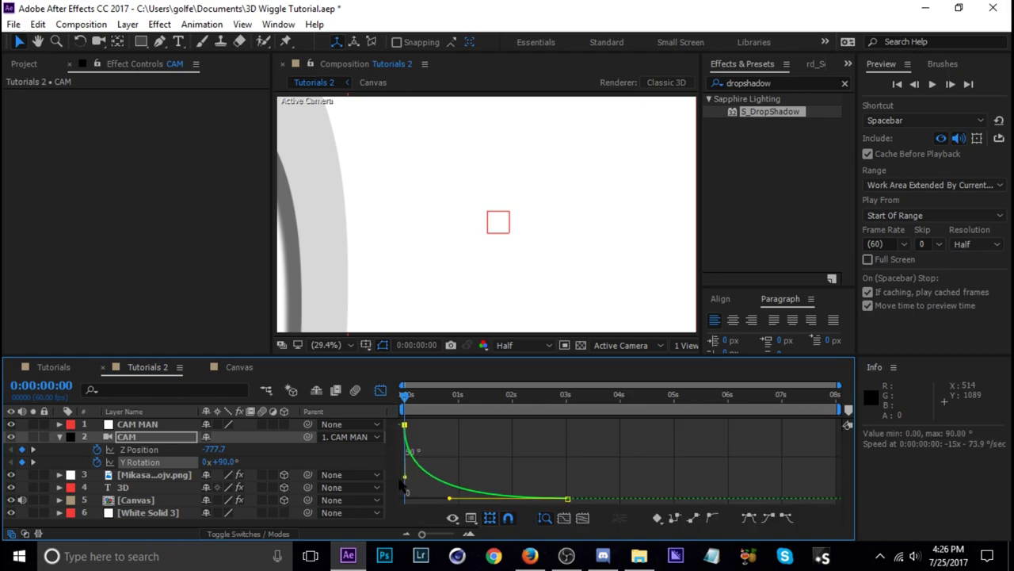
click(382, 391)
drag(428, 400, 553, 411)
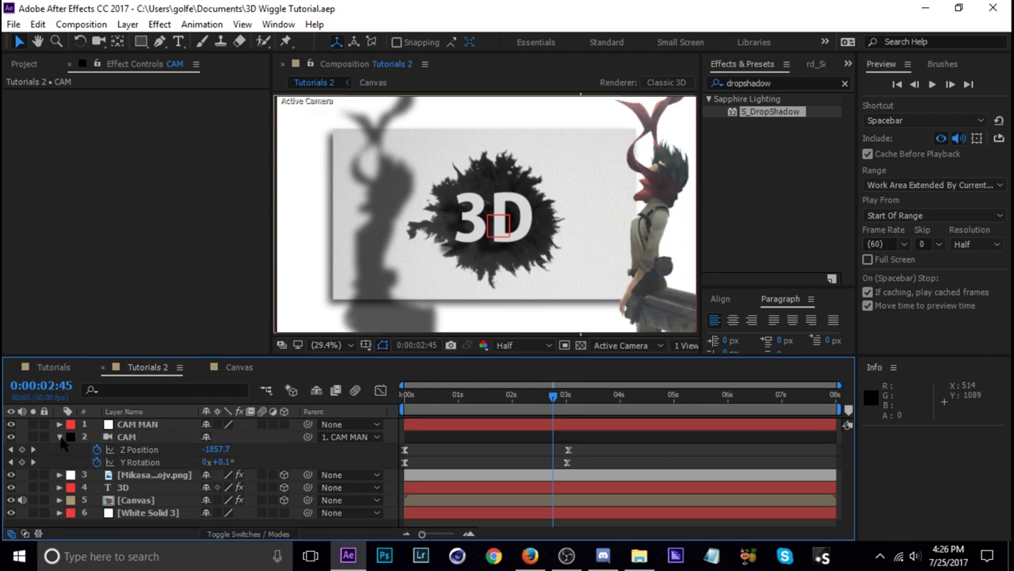
Duplicate the Mikasa layer and delete S_DropShadow from the copy.
click(59, 437)
click(145, 450)
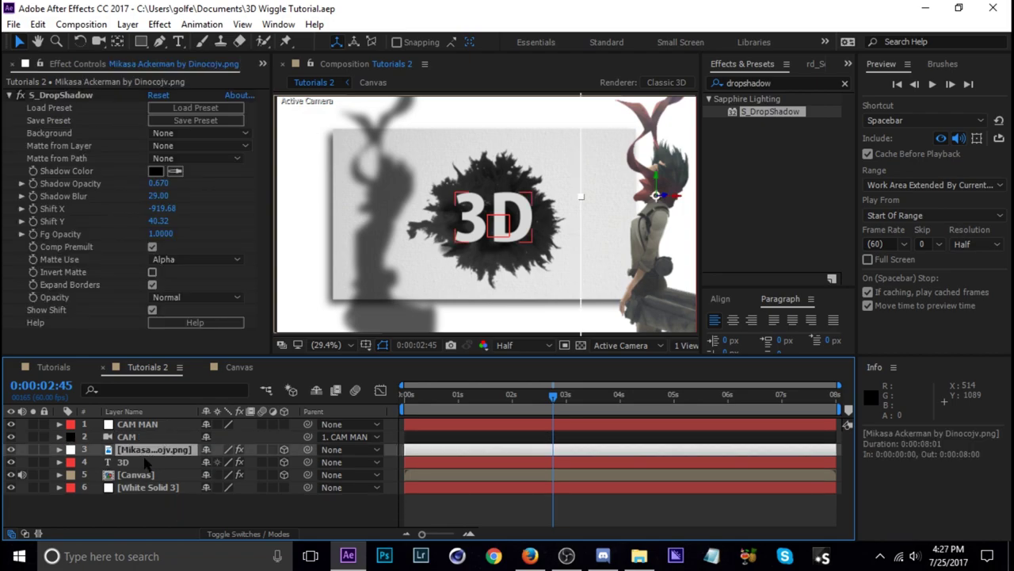
key(ctrl+d)
click(143, 464)
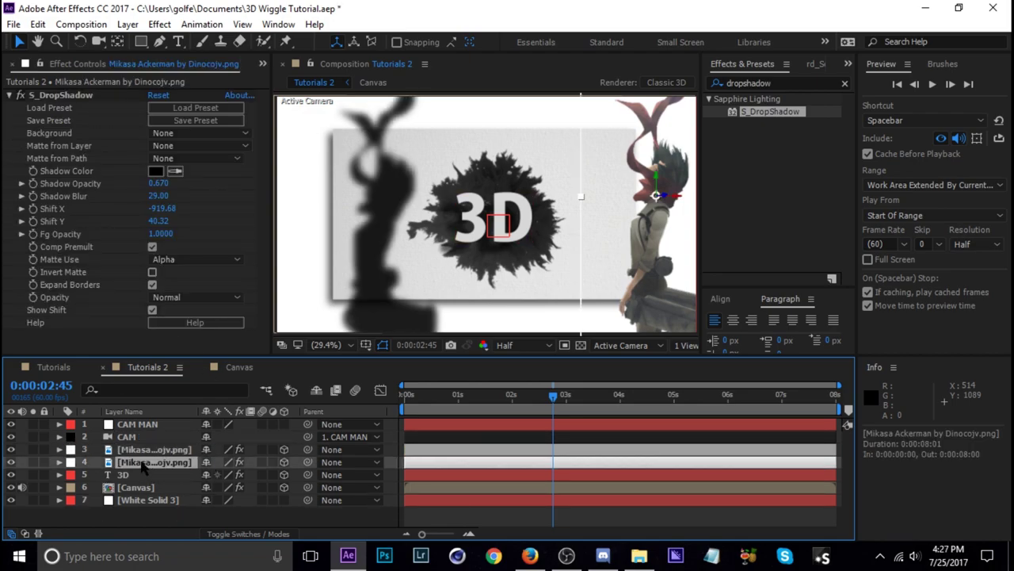
click(68, 95)
key(Delete)
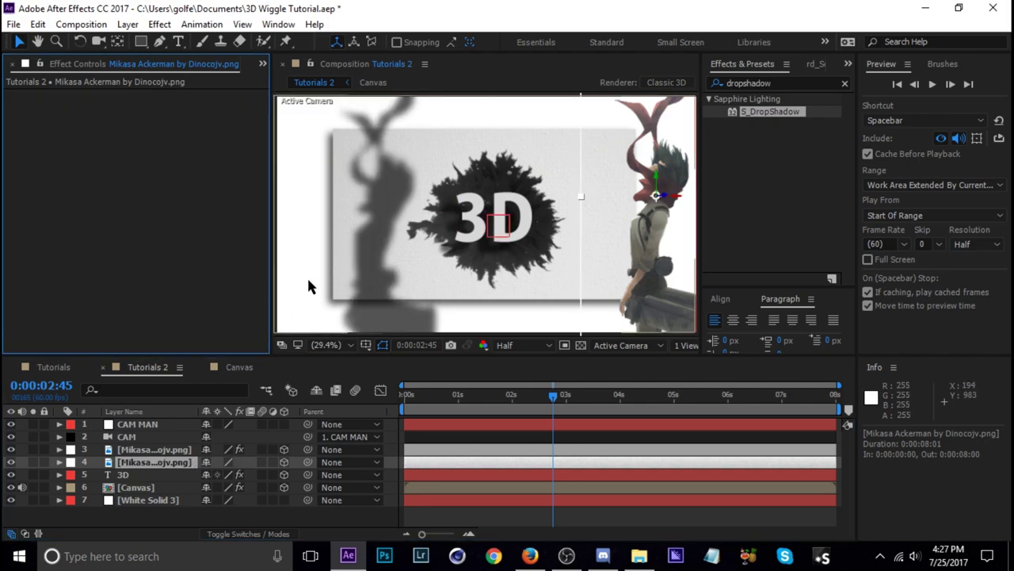
Darken the copy to black with Color Balance (HLS) Lightness -100 and nudge it slightly left.
click(159, 25)
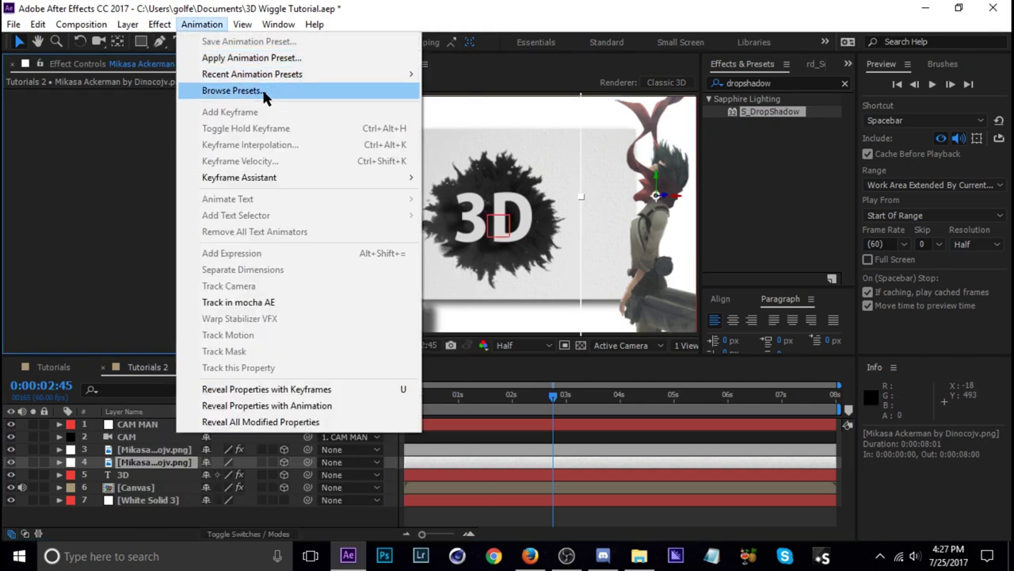
mouse_move(242, 160)
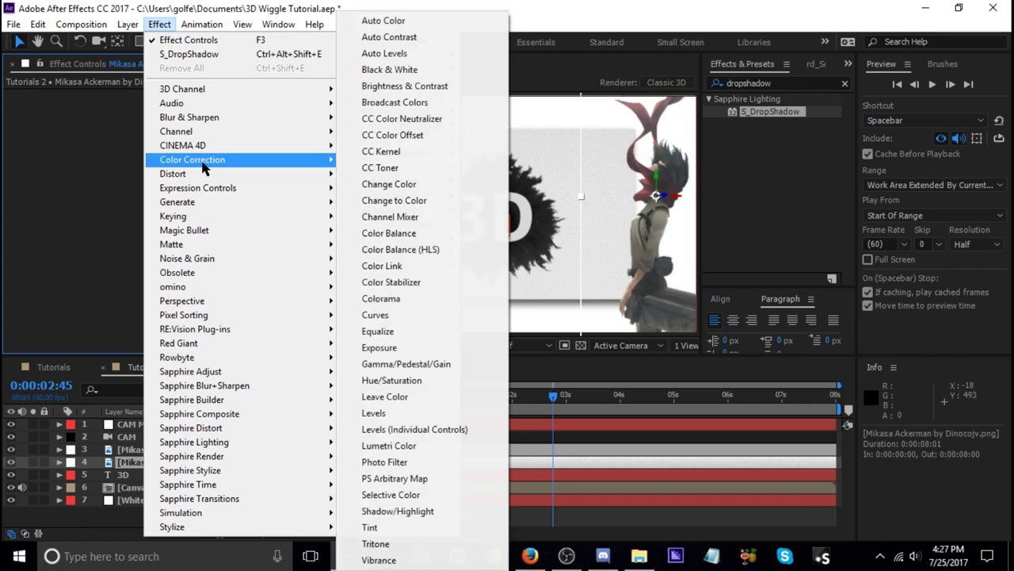
click(417, 252)
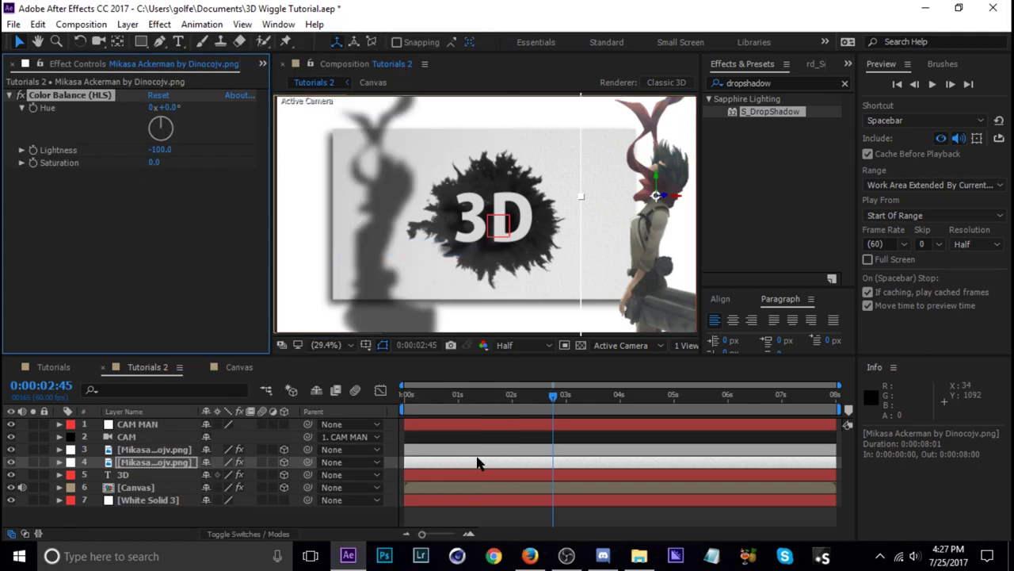
click(655, 256)
drag(653, 254, 653, 254)
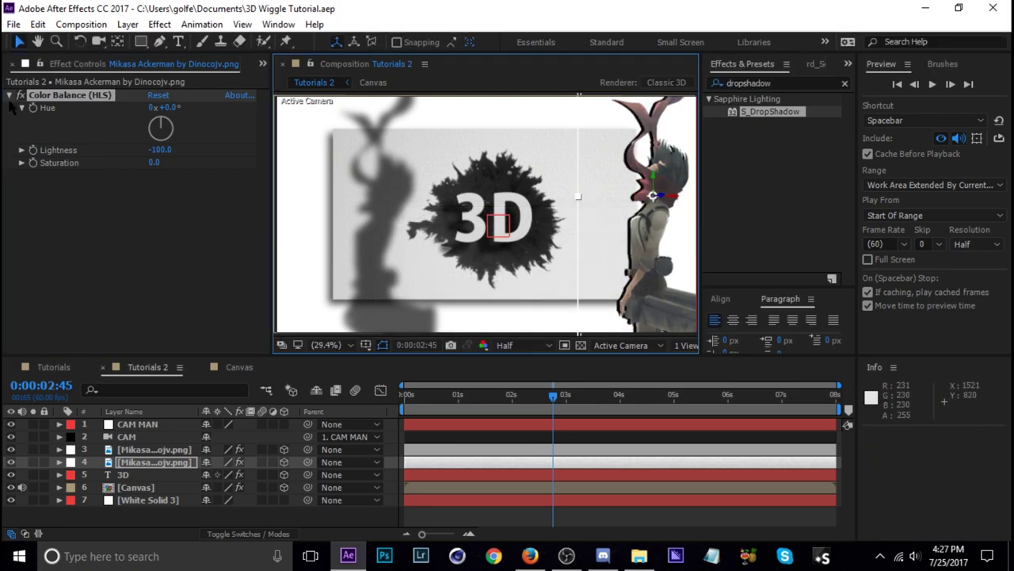
click(9, 94)
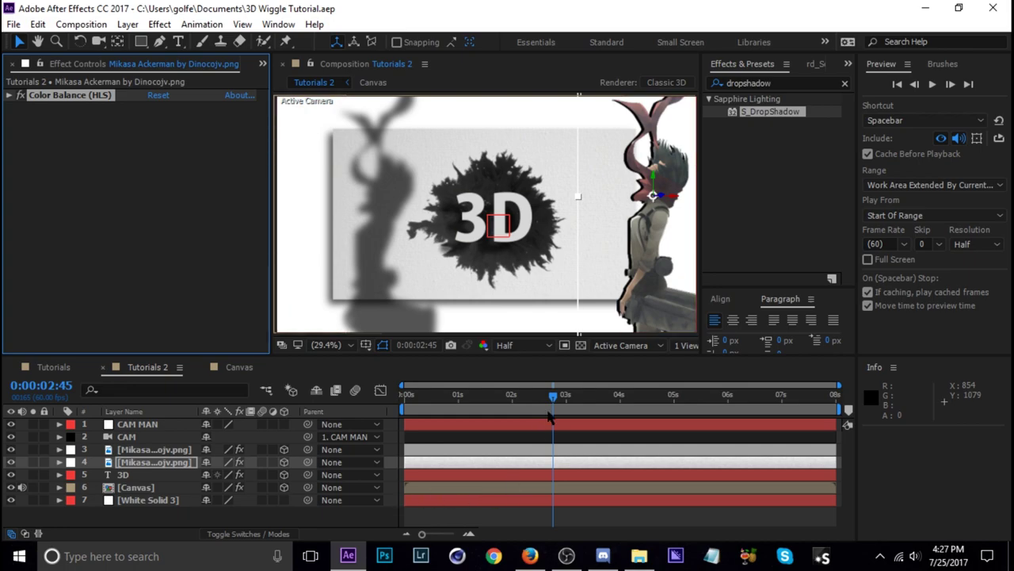
Parent the dark copy to the original Mikasa layer.
drag(553, 396, 586, 404)
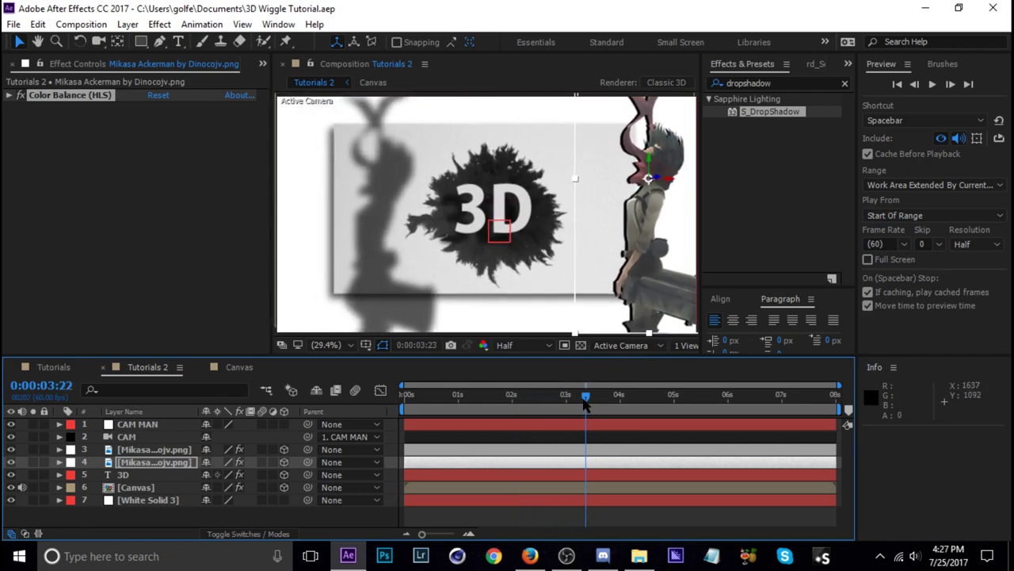
drag(646, 346, 585, 298)
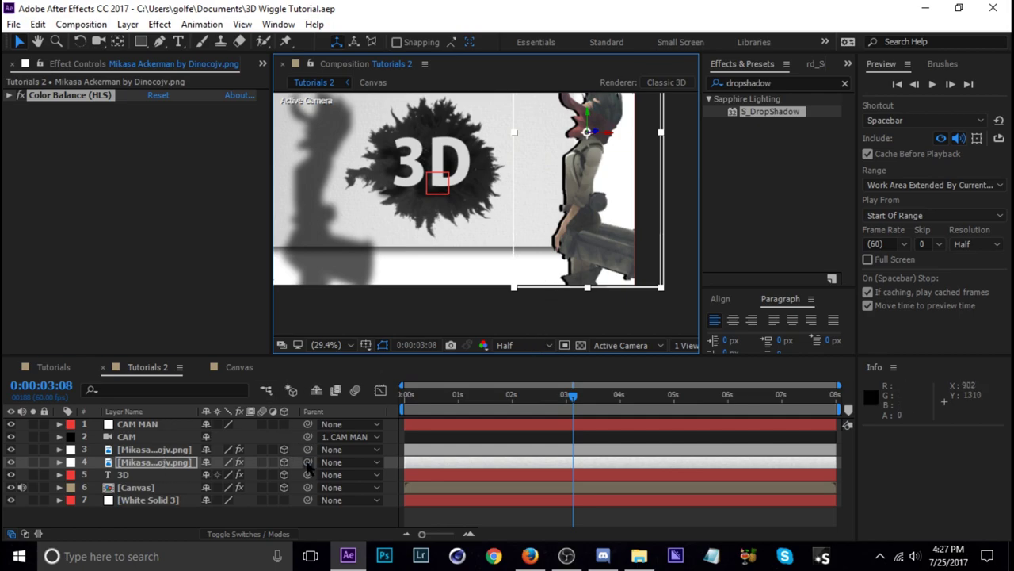
drag(307, 462, 151, 449)
click(151, 449)
Set the original character's scale to 43%, fit the composition in view, and play the animation.
key(s)
drag(253, 462, 248, 463)
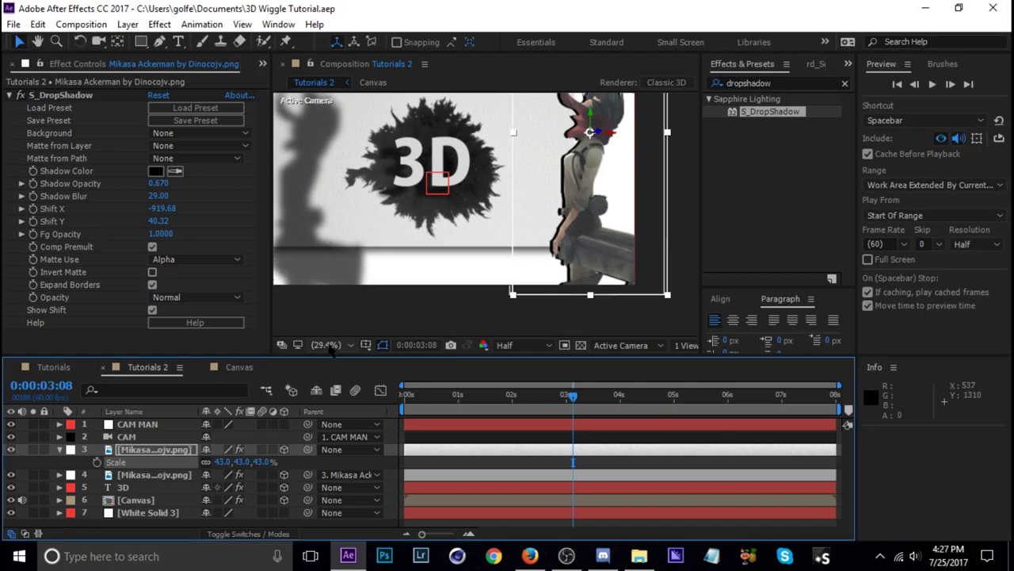
click(331, 347)
click(483, 315)
scroll(483, 314, down, 2)
click(331, 347)
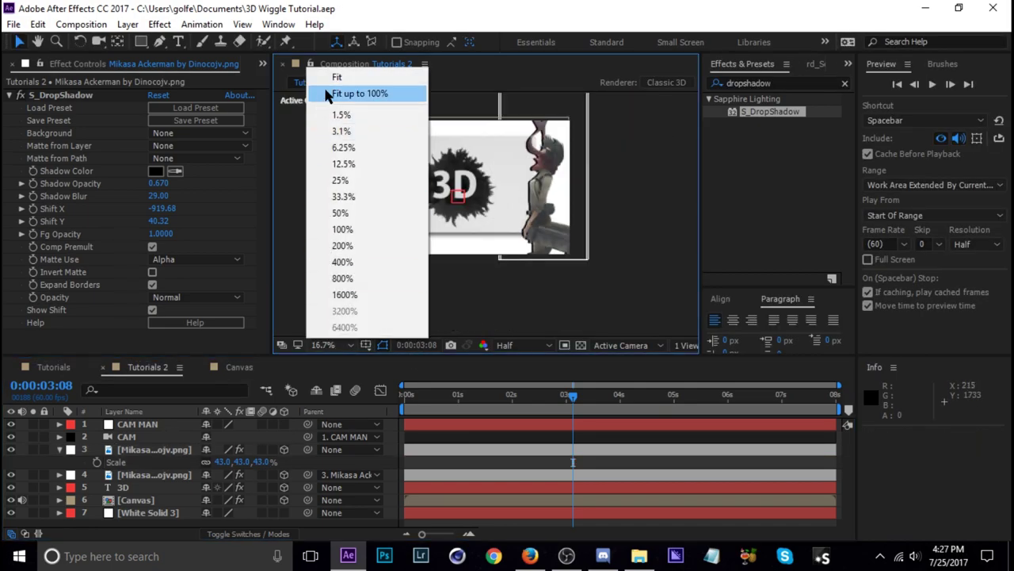
click(330, 94)
key(space)
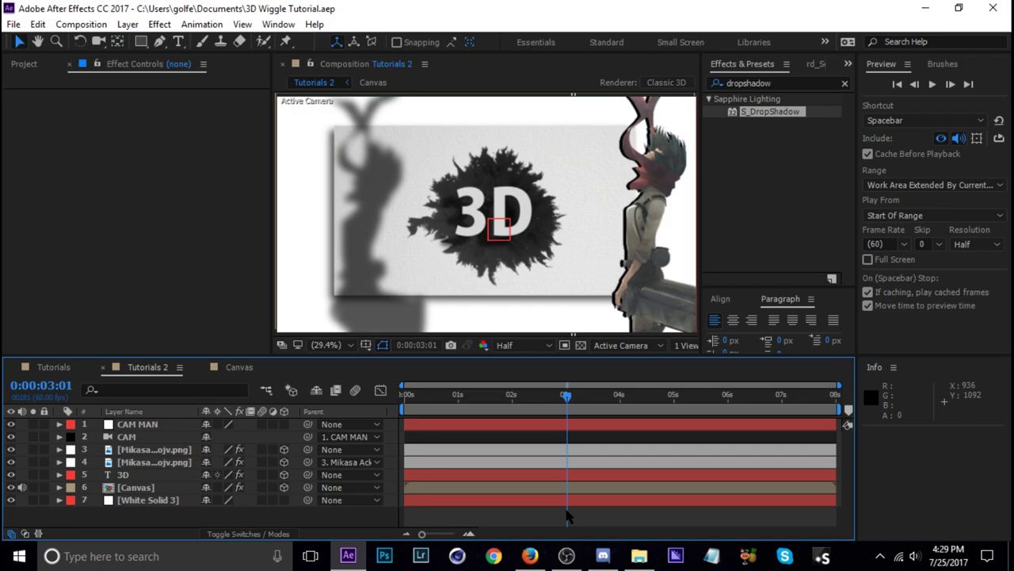
drag(568, 400, 484, 420)
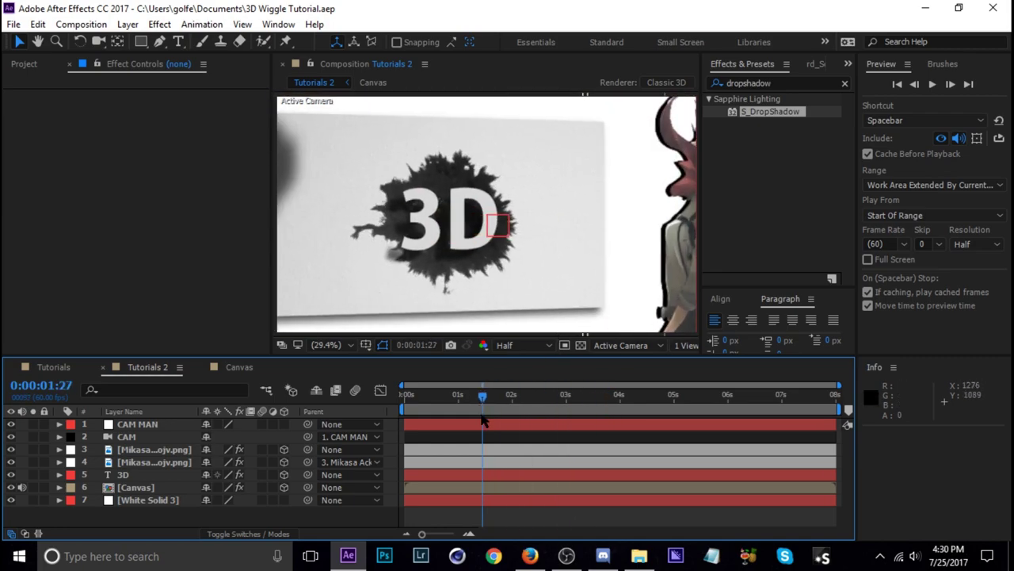
Turn Depth of Field on in the CAM camera's Camera Options.
click(139, 436)
click(59, 436)
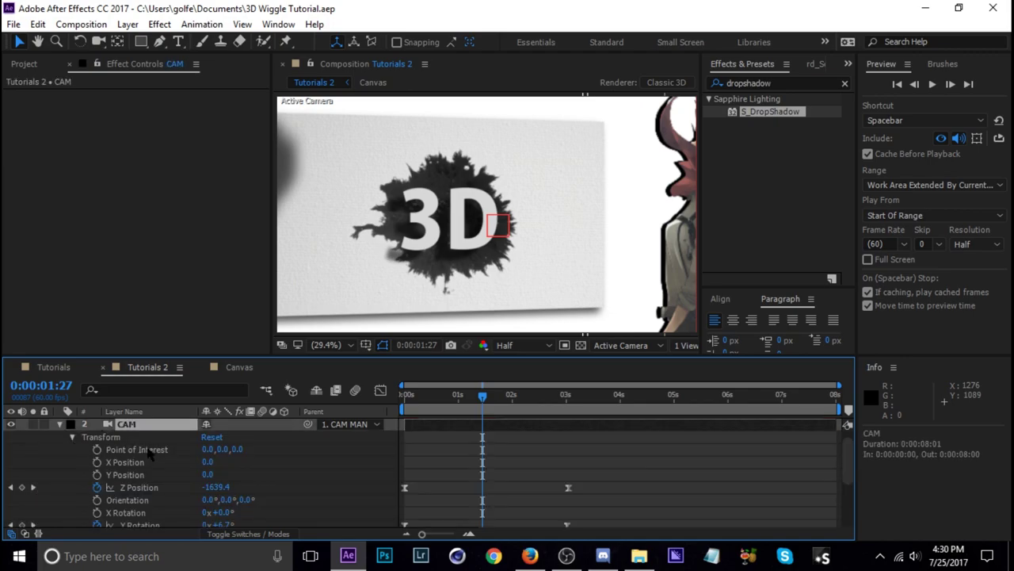
click(72, 437)
click(72, 457)
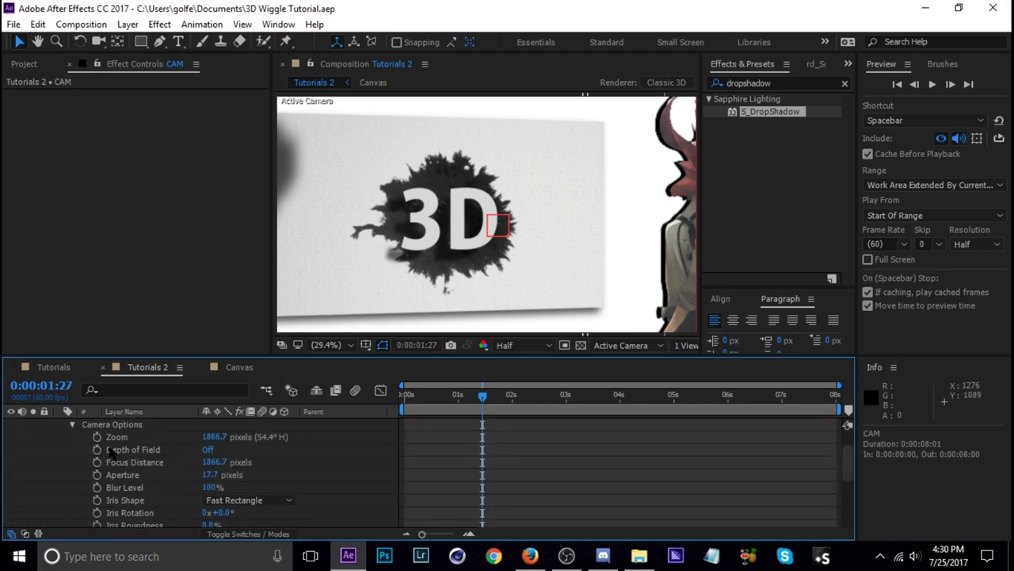
scroll(172, 434, down, 1)
scroll(168, 449, up, 1)
click(209, 451)
Keyframe Aperture dropping from 88.7 to 28.7, moving one keyframe to 0:00:02:35, then preview playback.
scroll(212, 463, down, 1)
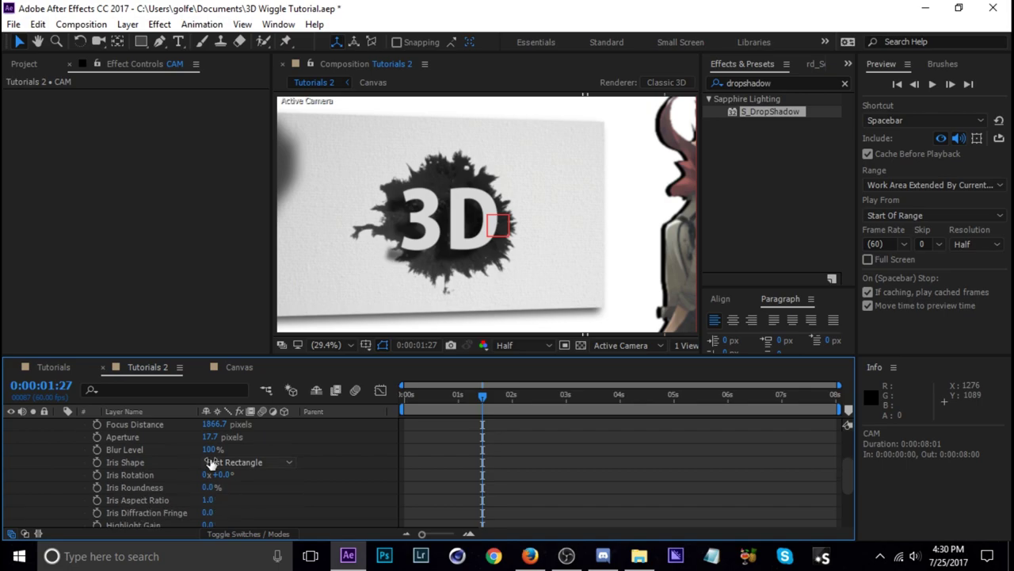
drag(208, 436, 257, 439)
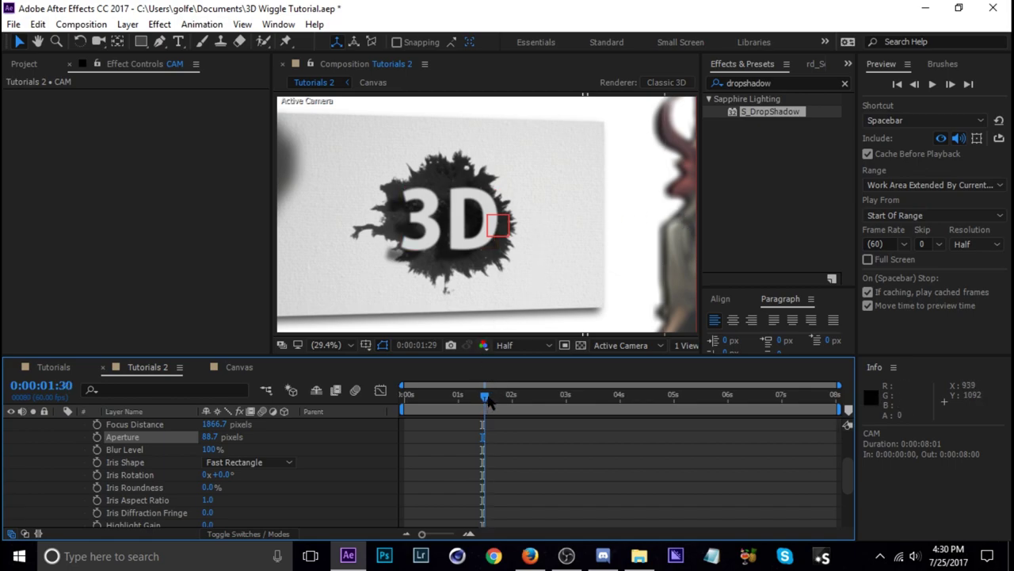
drag(489, 402, 595, 408)
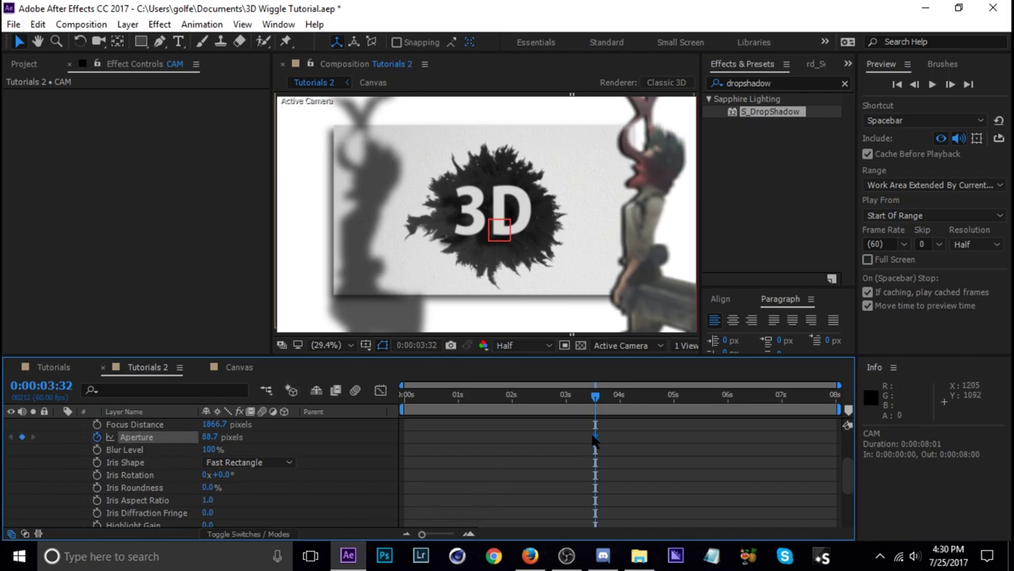
drag(595, 438, 530, 441)
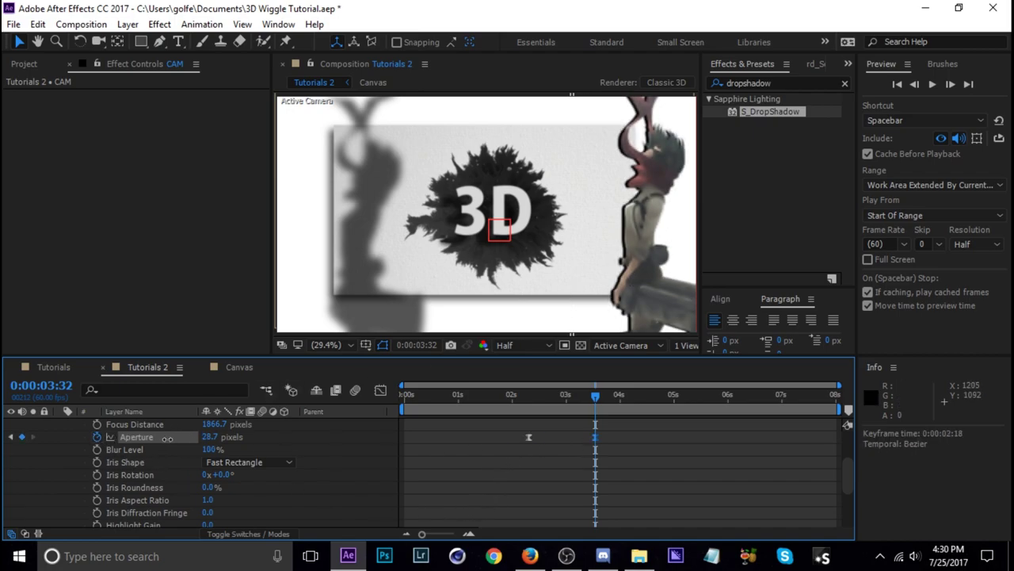
drag(487, 403, 821, 404)
key(space)
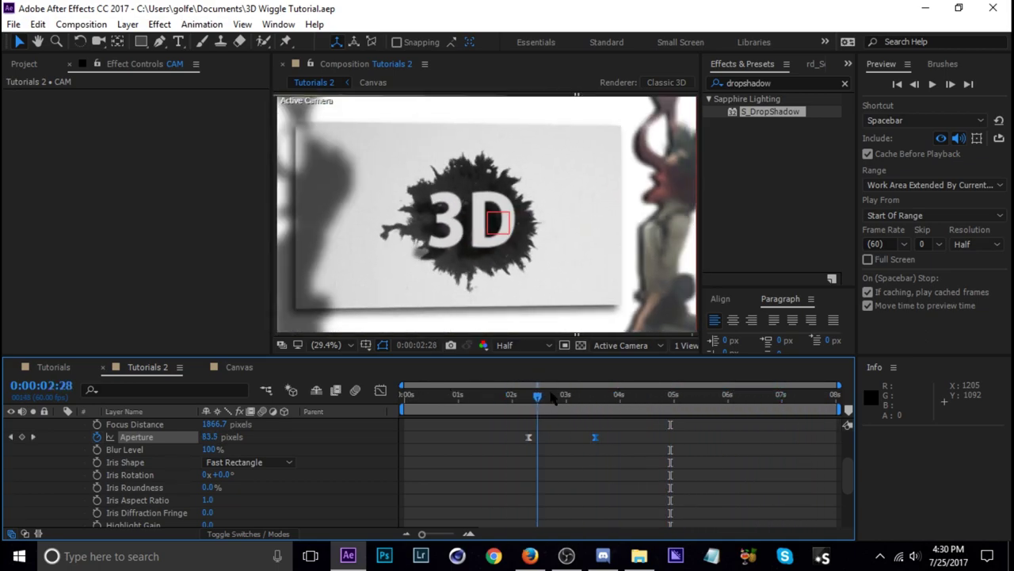